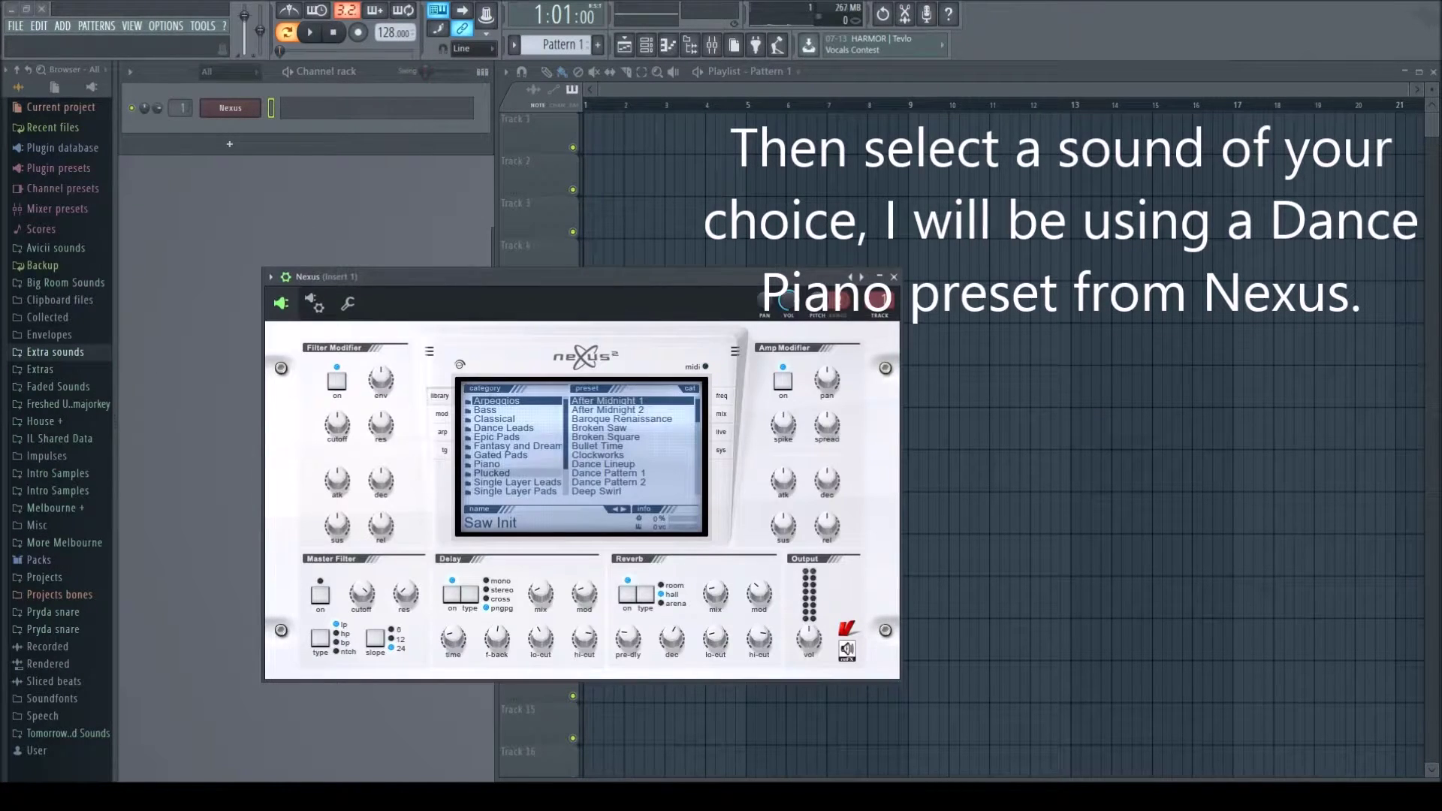
# Load the Dancepiano 2k7 preset from the Piano category in Nexus, audition it, and close the plugin window.
pyautogui.click(516, 465)
pyautogui.click(609, 447)
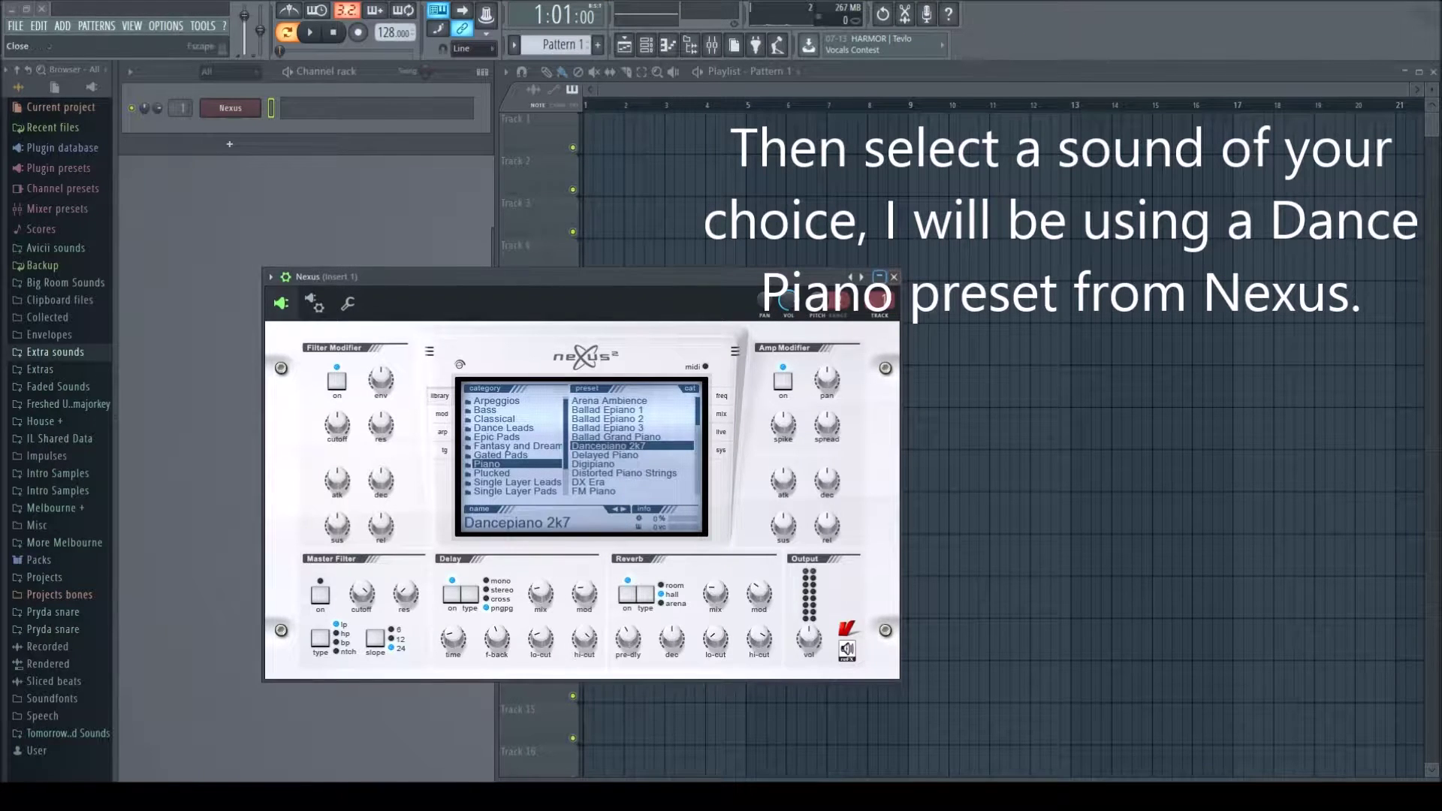
pyautogui.click(894, 277)
pyautogui.click(368, 108)
pyautogui.press('x')
pyautogui.press('F7')
pyautogui.press('x')
pyautogui.click(246, 109)
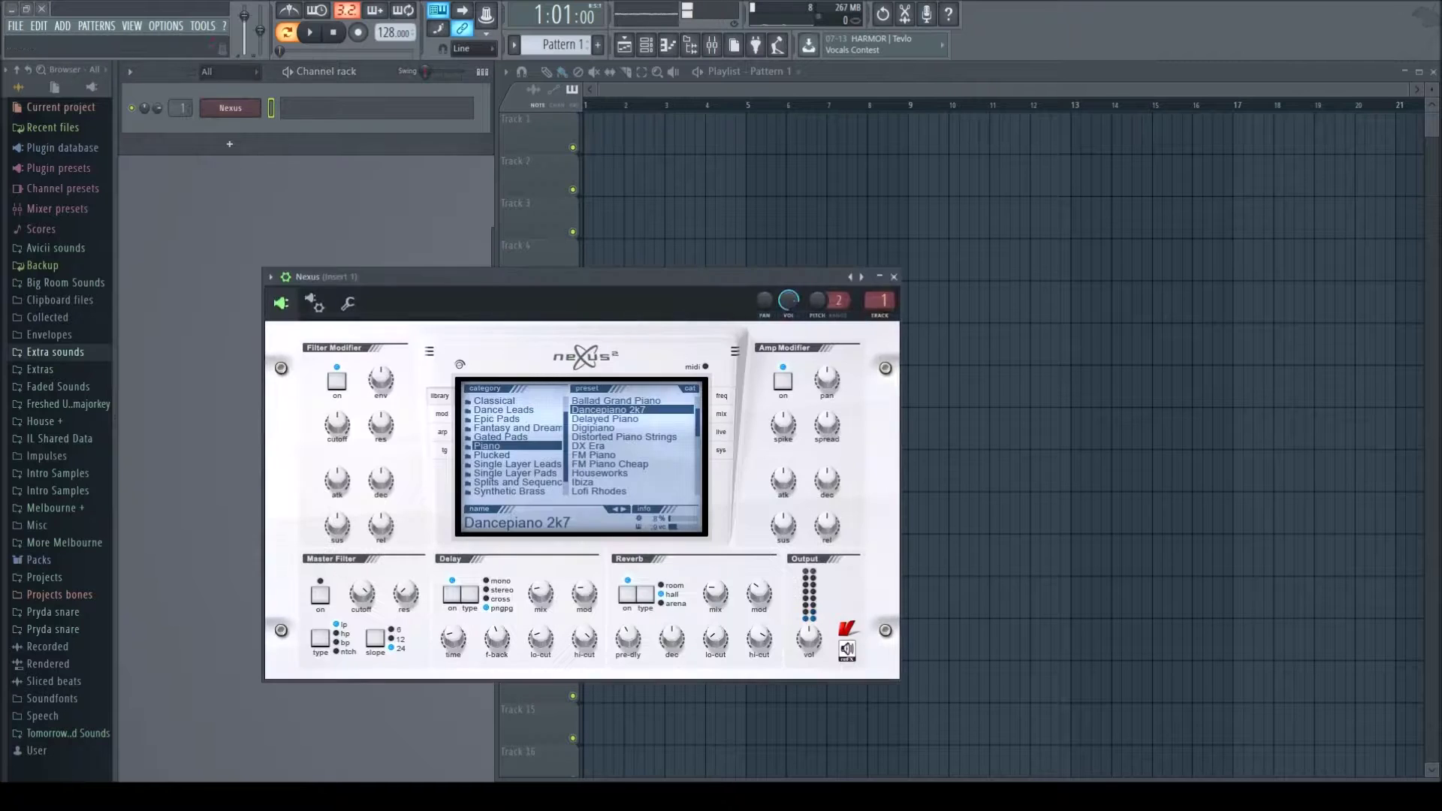
pyautogui.click(894, 278)
# Open the piano roll for the Nexus channel and place a C6 note at the start of bar 1.
pyautogui.press('F7')
pyautogui.click(237, 314)
pyautogui.rightClick(229, 319)
pyautogui.click(188, 359)
pyautogui.rightClick(180, 358)
pyautogui.click(187, 370)
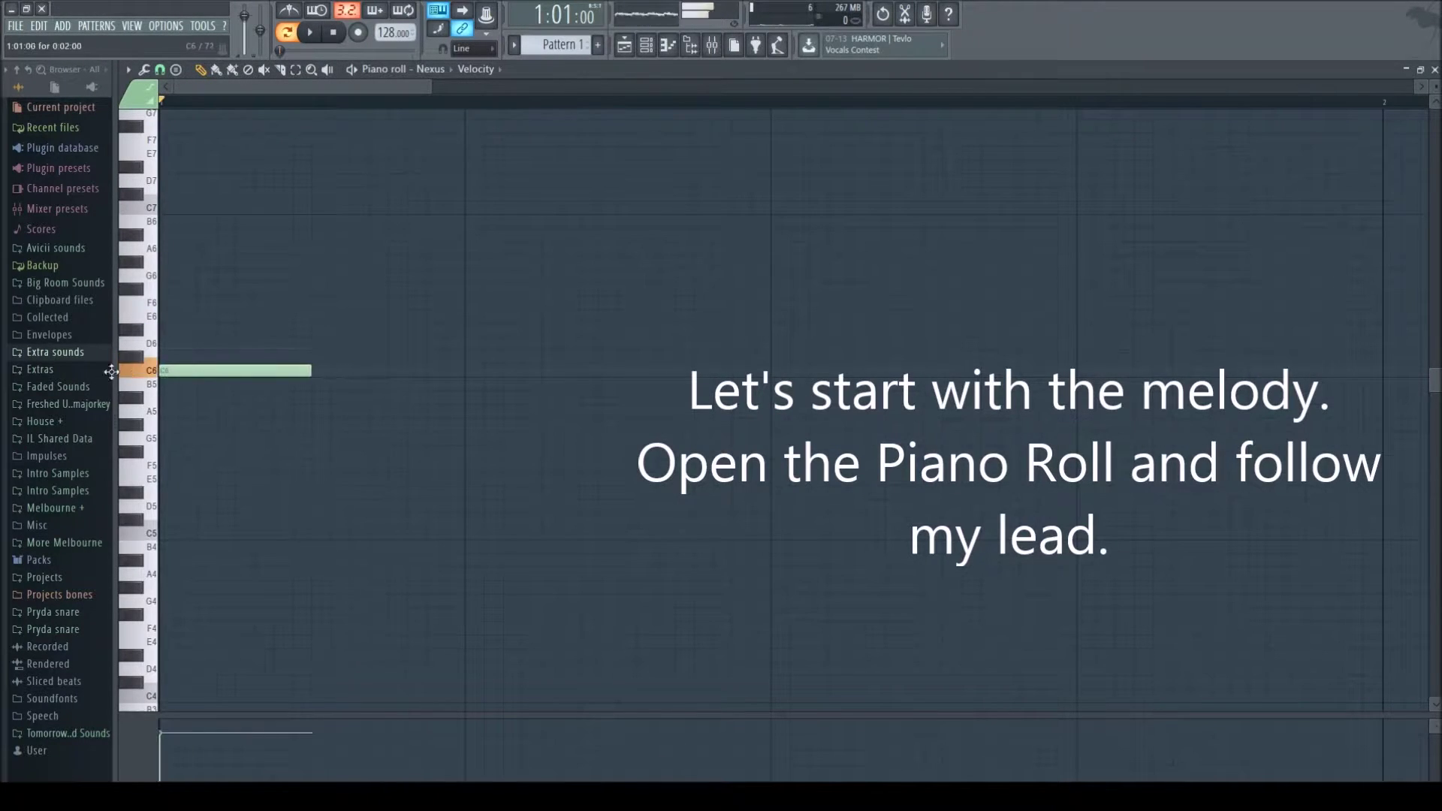
# Add C6, D6, D#6 and C6 melody notes after the first note in bar 1.
pyautogui.scroll(-4, 389, 111)
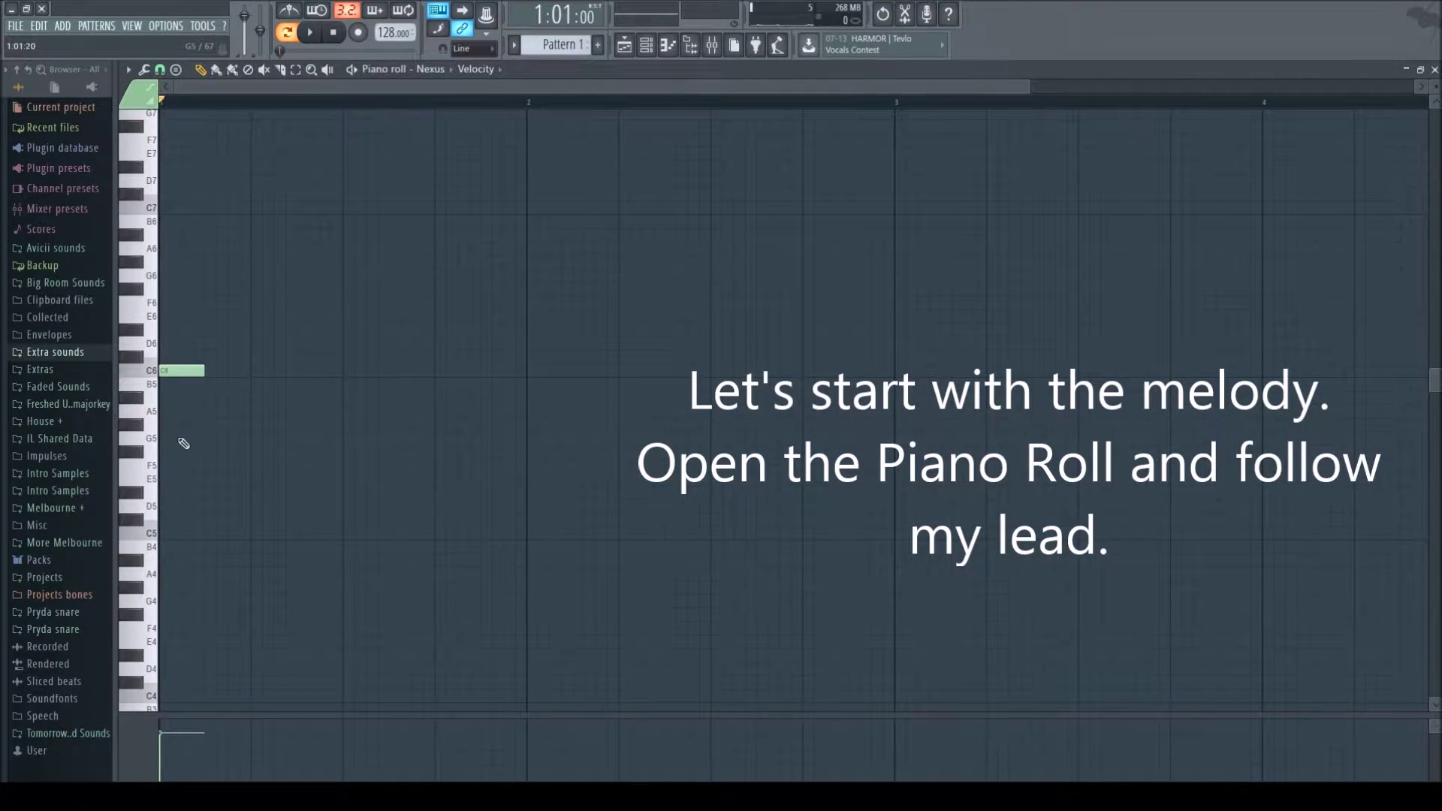
pyautogui.scroll(1, 244, 432)
pyautogui.click(254, 411)
pyautogui.click(293, 386)
pyautogui.moveTo(313, 385); pyautogui.dragTo(427, 413)
pyautogui.click(335, 371)
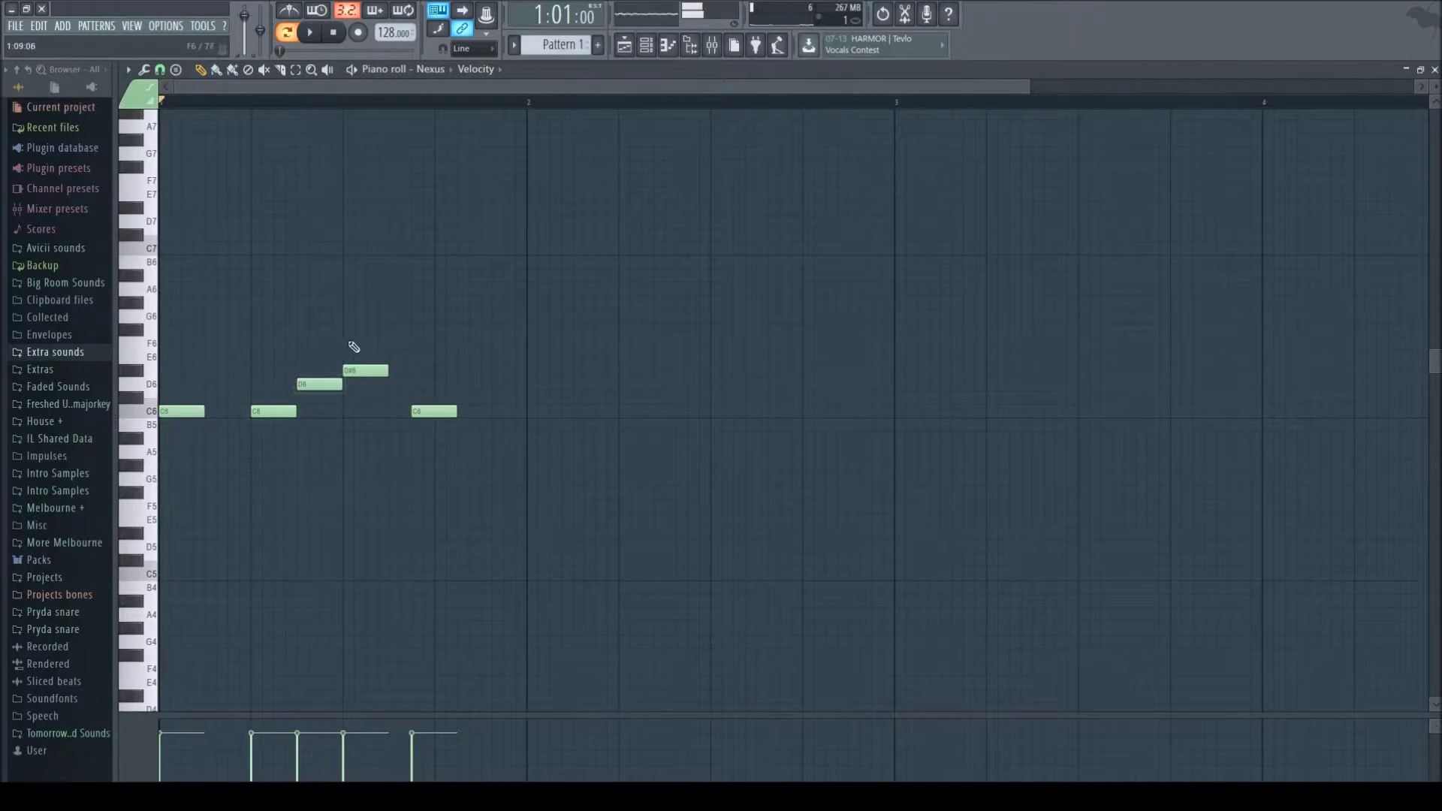
# Add five spaced G6 notes from the end of bar 1 through bar 2, followed by an A#6, and play the melody back.
pyautogui.moveTo(473, 308); pyautogui.dragTo(701, 318)
pyautogui.click(646, 321)
pyautogui.click(682, 319)
pyautogui.click(770, 322)
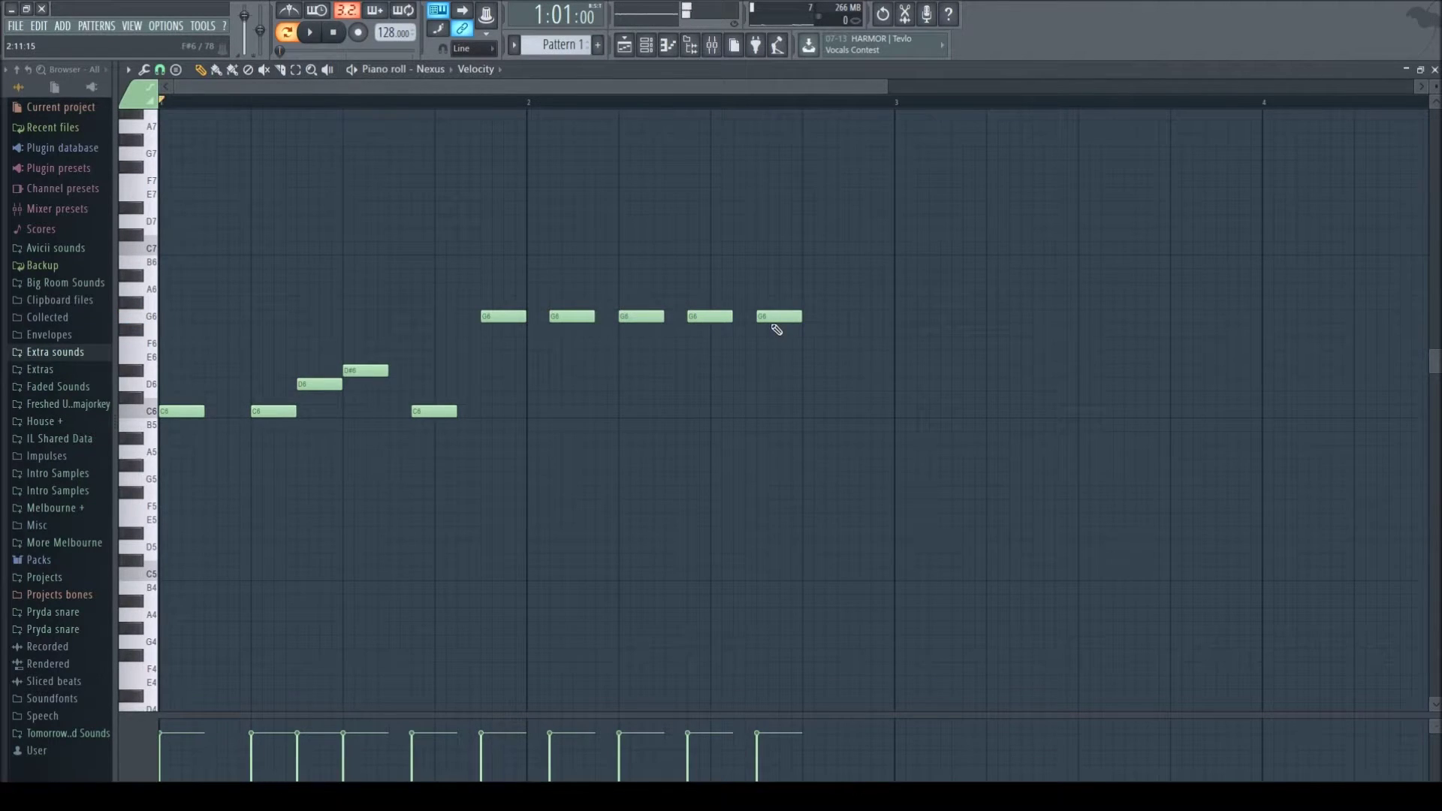
pyautogui.click(806, 278)
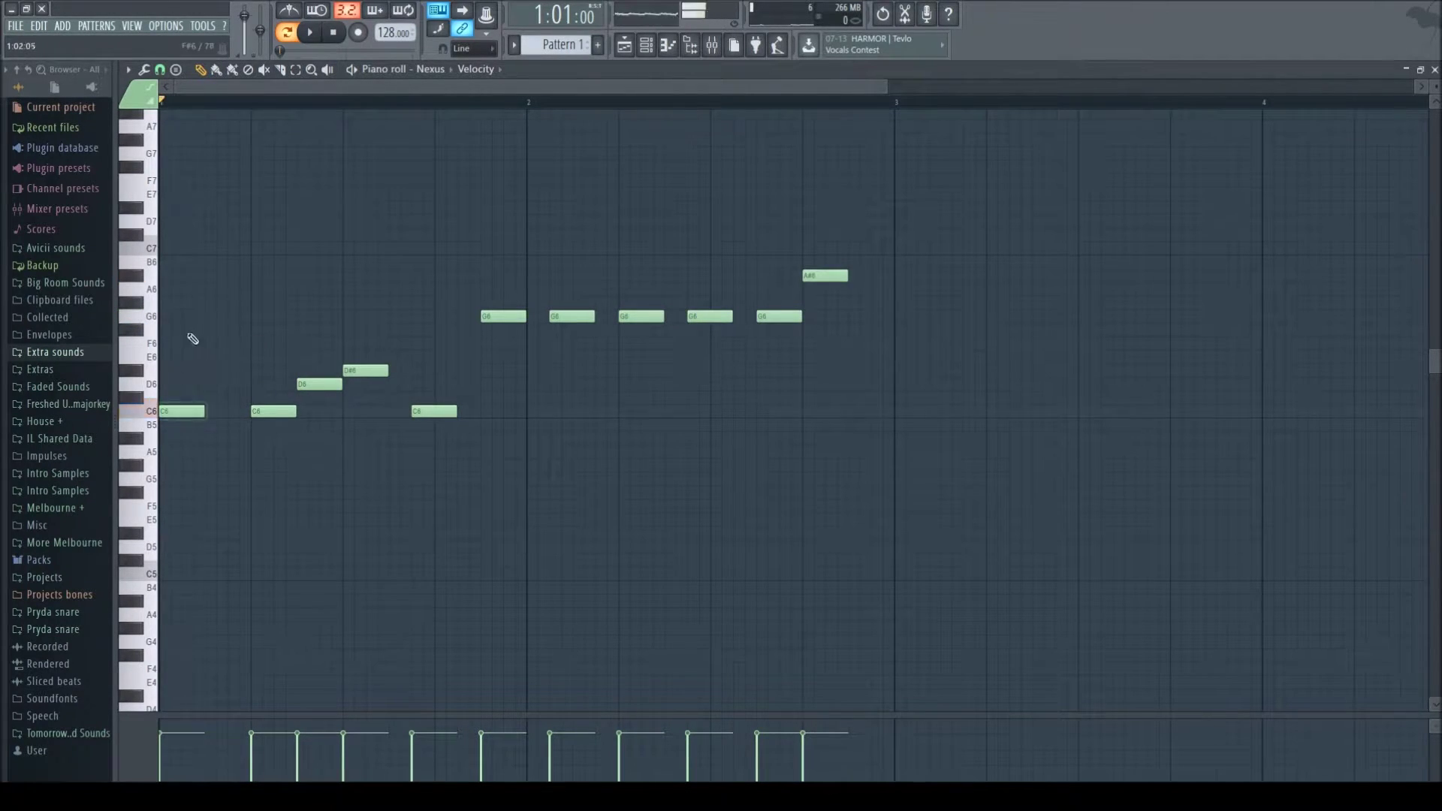
pyautogui.press('space')
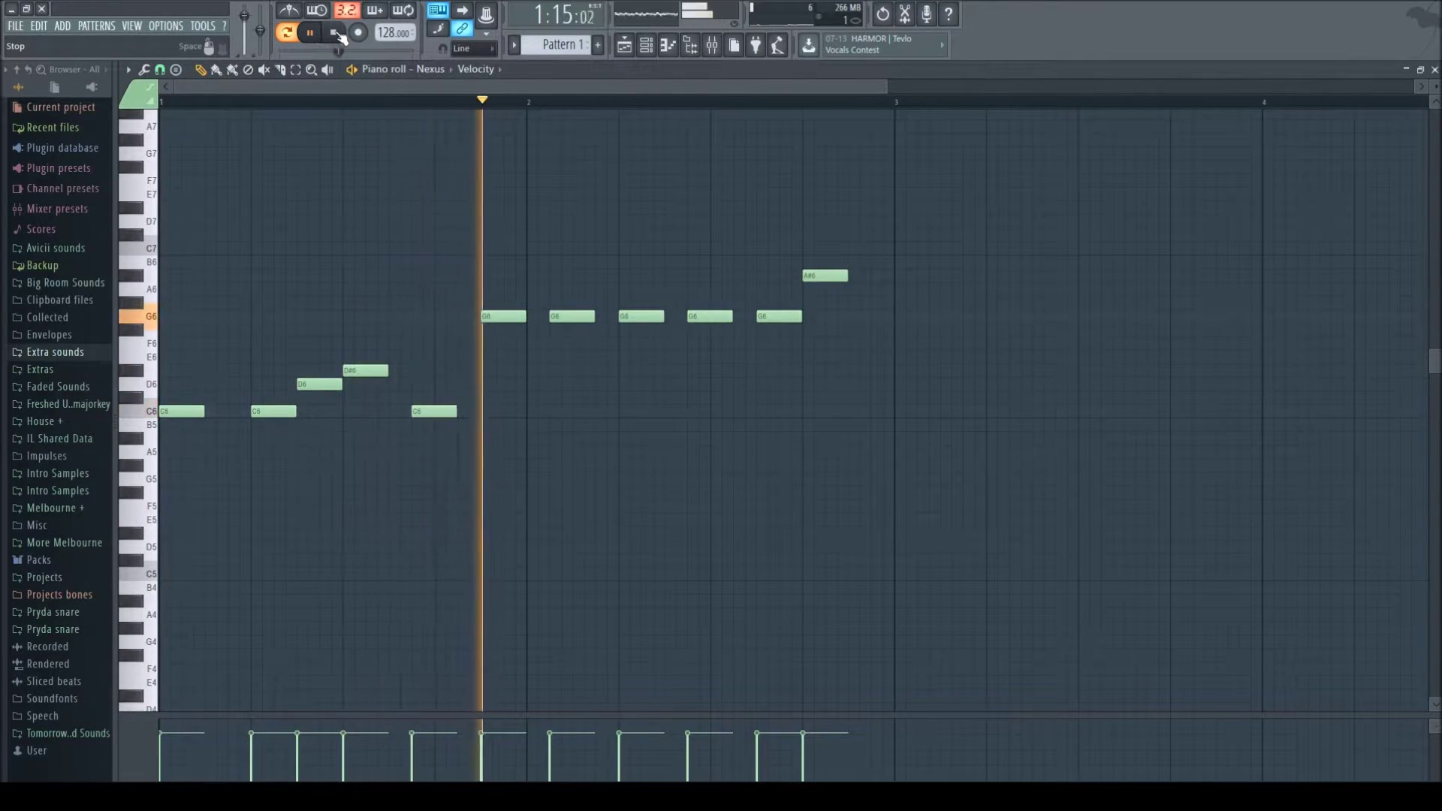
pyautogui.click(335, 32)
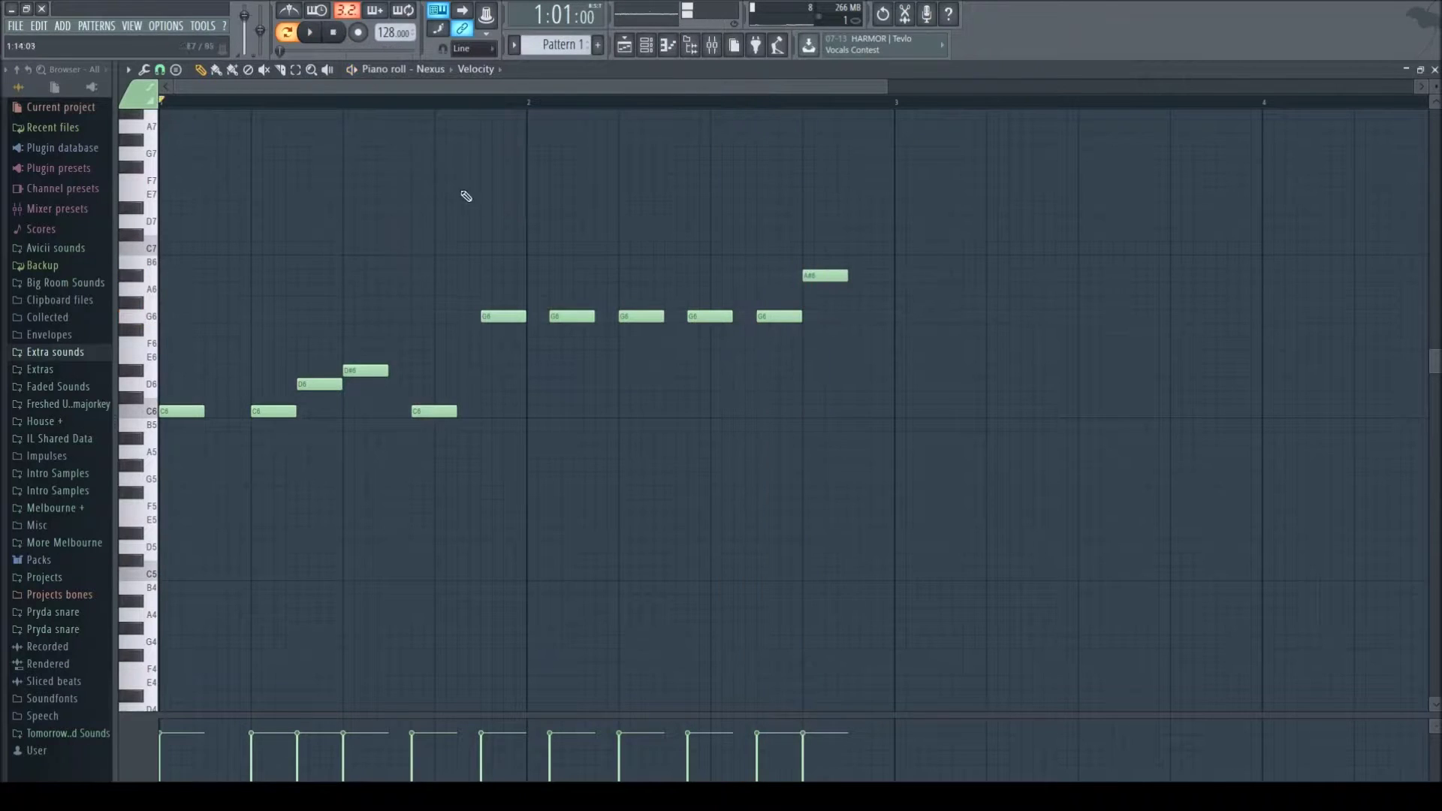
# Continue the melody with D#6 at the end of bar 2 and F6, F6, G6, F6, D#6 and C6 across bar 3.
pyautogui.moveTo(834, 388); pyautogui.dragTo(920, 347)
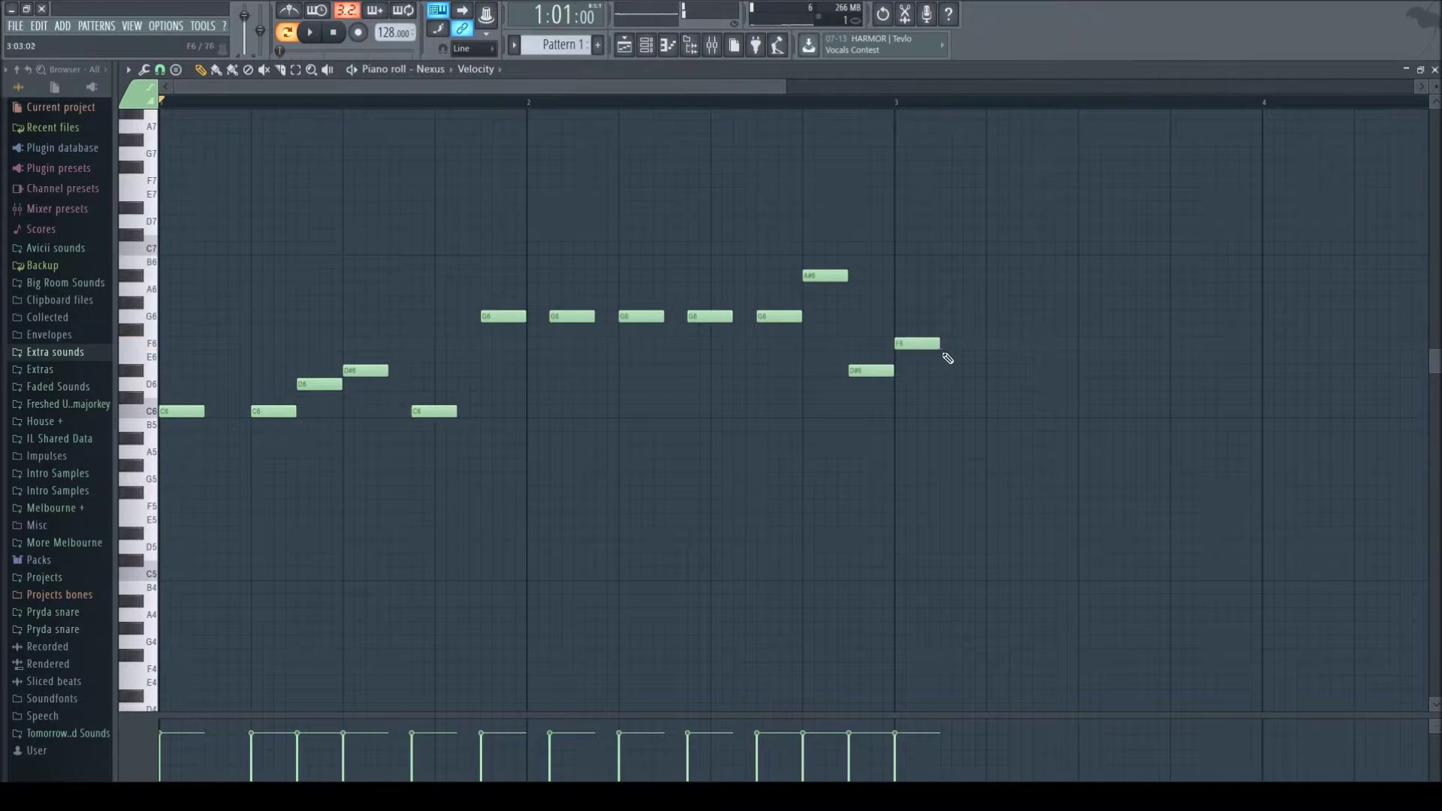
pyautogui.click(990, 347)
pyautogui.moveTo(523, 92); pyautogui.dragTo(634, 91)
pyautogui.click(815, 307)
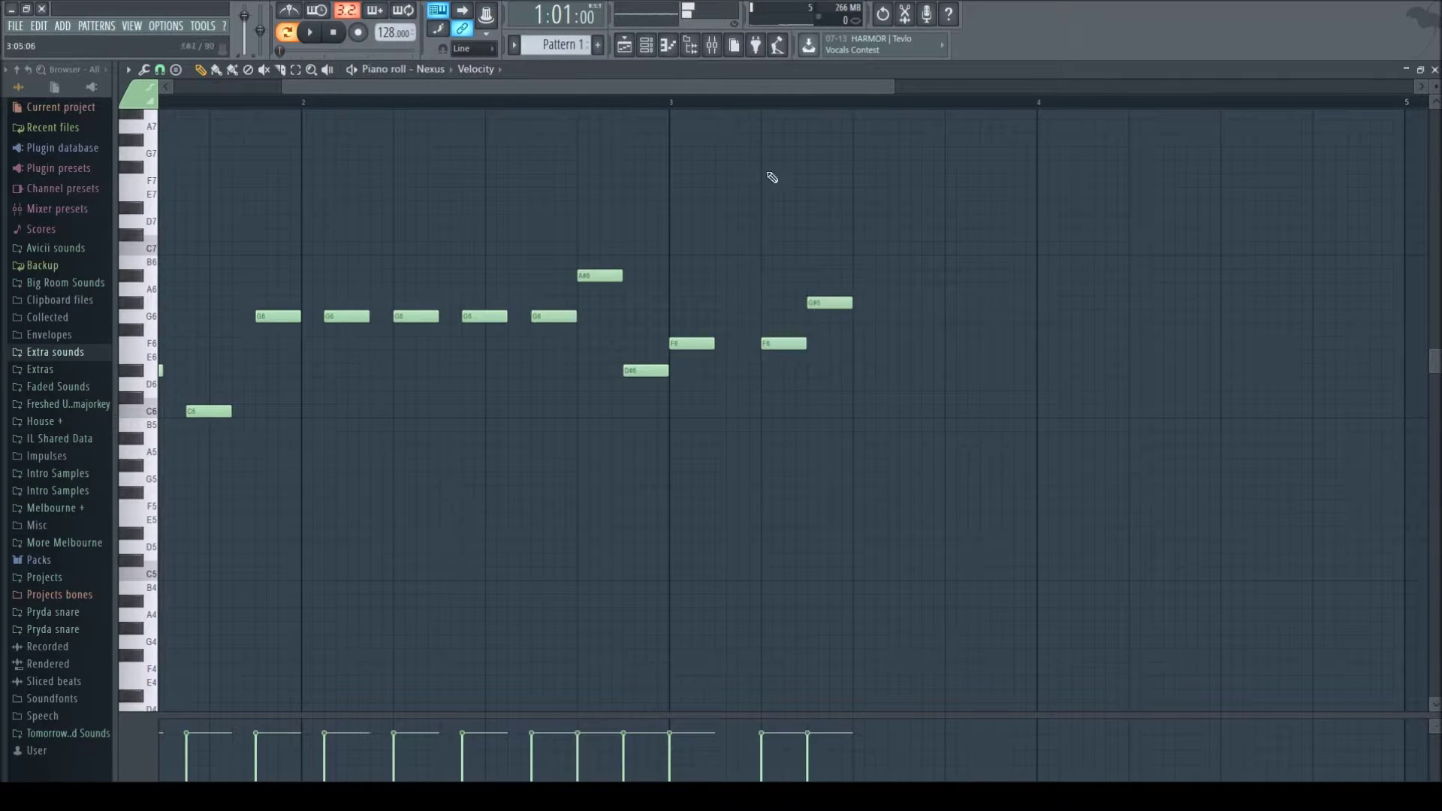
pyautogui.scroll(-2, 734, 127)
pyautogui.moveTo(806, 303); pyautogui.dragTo(805, 317)
pyautogui.scroll(-1, 778, 112)
pyautogui.click(680, 343)
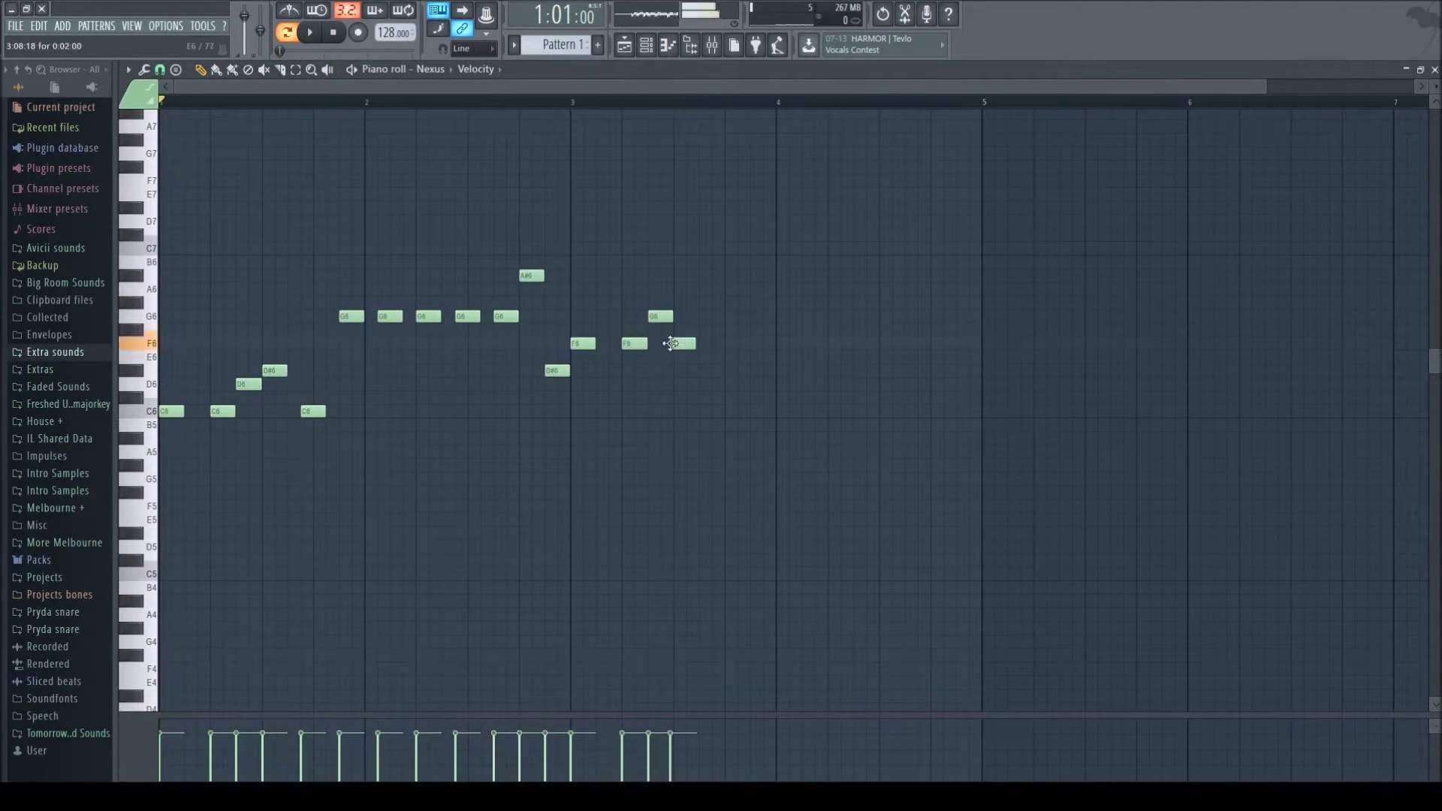
pyautogui.moveTo(709, 392); pyautogui.dragTo(753, 417)
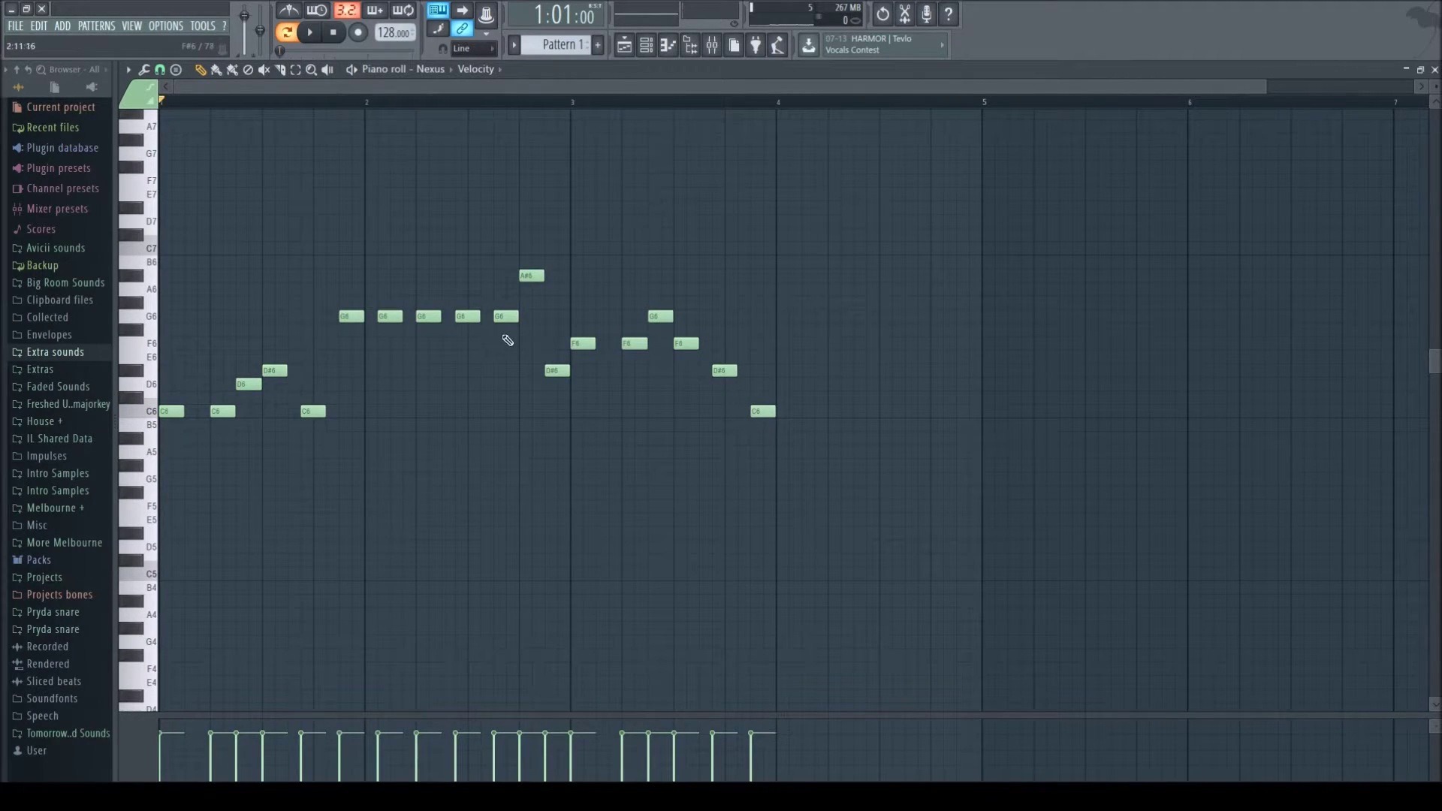
# Complete the melody with four C6 notes, a D#6 and a D6 in bar 4, and play it back.
pyautogui.moveTo(525, 338); pyautogui.dragTo(793, 413)
pyautogui.click(922, 371)
pyautogui.moveTo(921, 369); pyautogui.dragTo(933, 375)
pyautogui.click(958, 384)
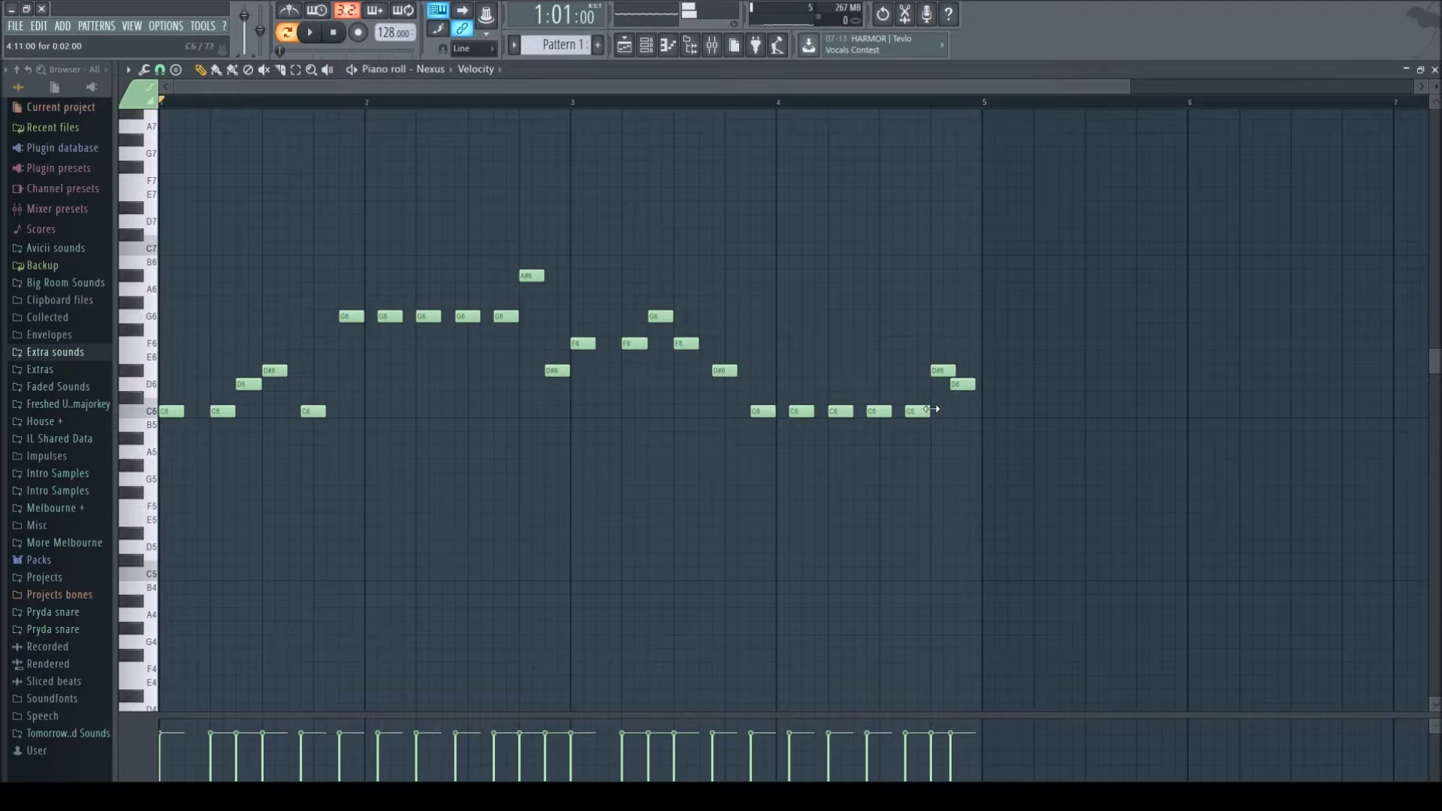
pyautogui.click(310, 32)
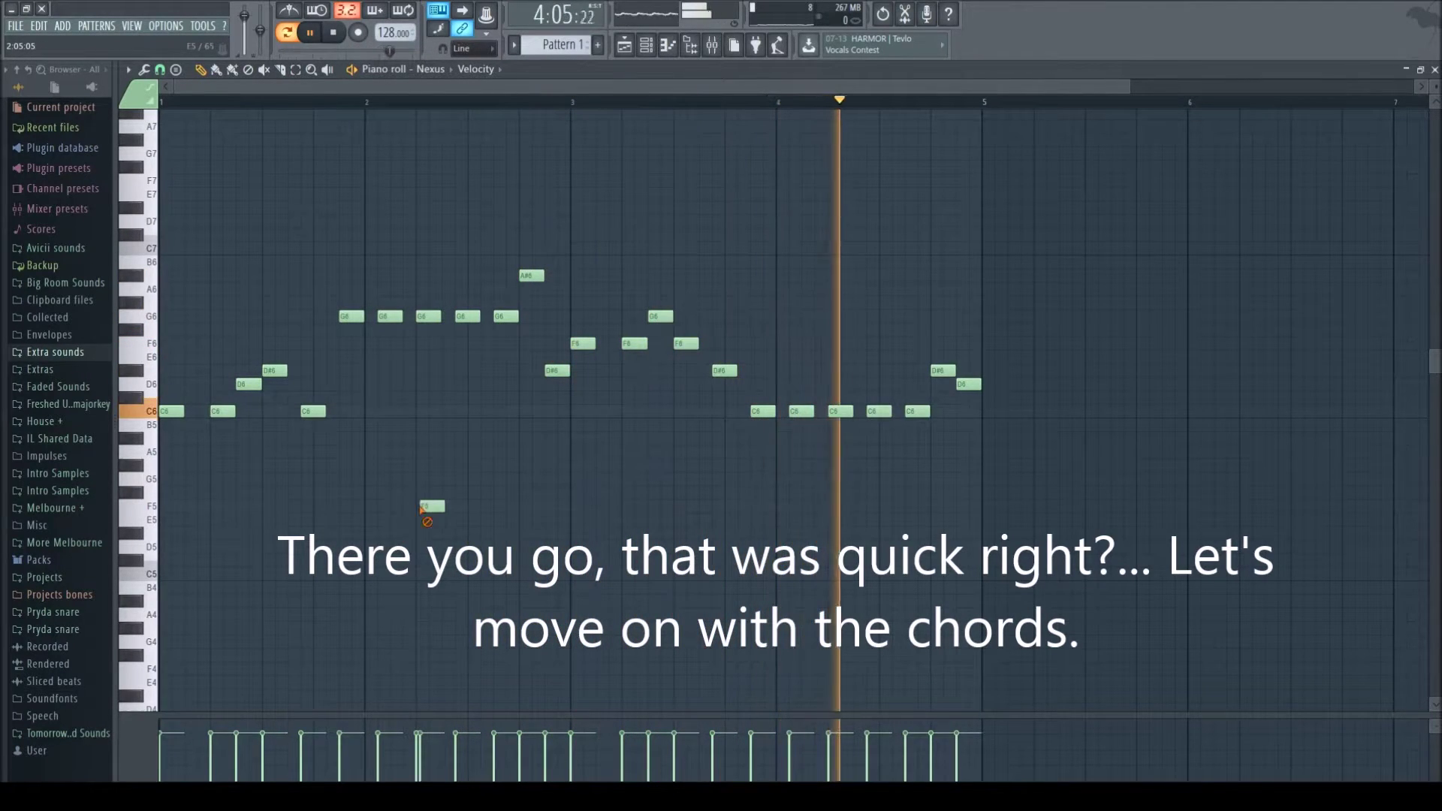
pyautogui.press('space')
# Stack G5, D#5 and C5 notes beneath the first C6 melody note to form the opening chord.
pyautogui.scroll(2, 347, 103)
pyautogui.scroll(-2, 347, 103)
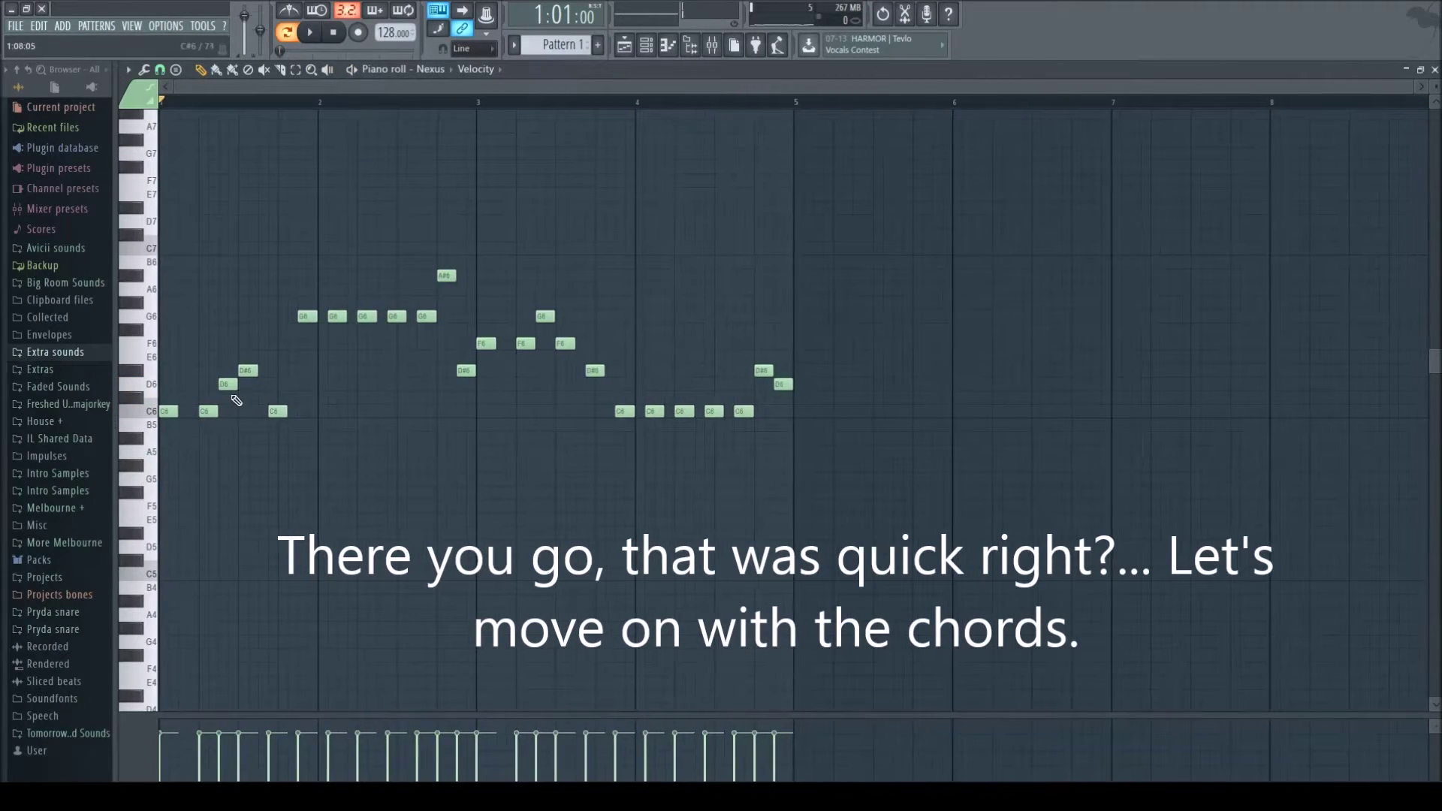
pyautogui.scroll(-3, 236, 401)
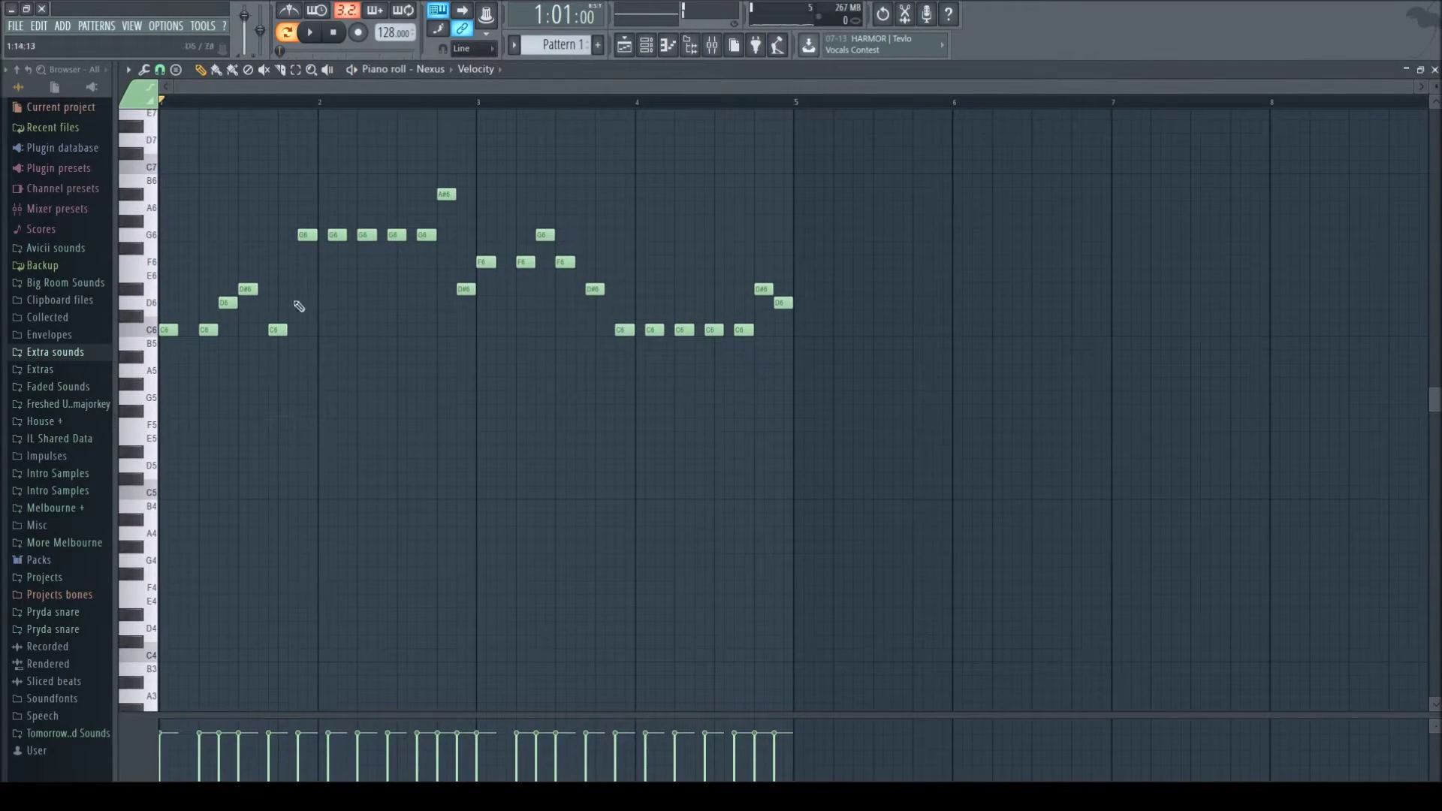
pyautogui.scroll(2, 376, 103)
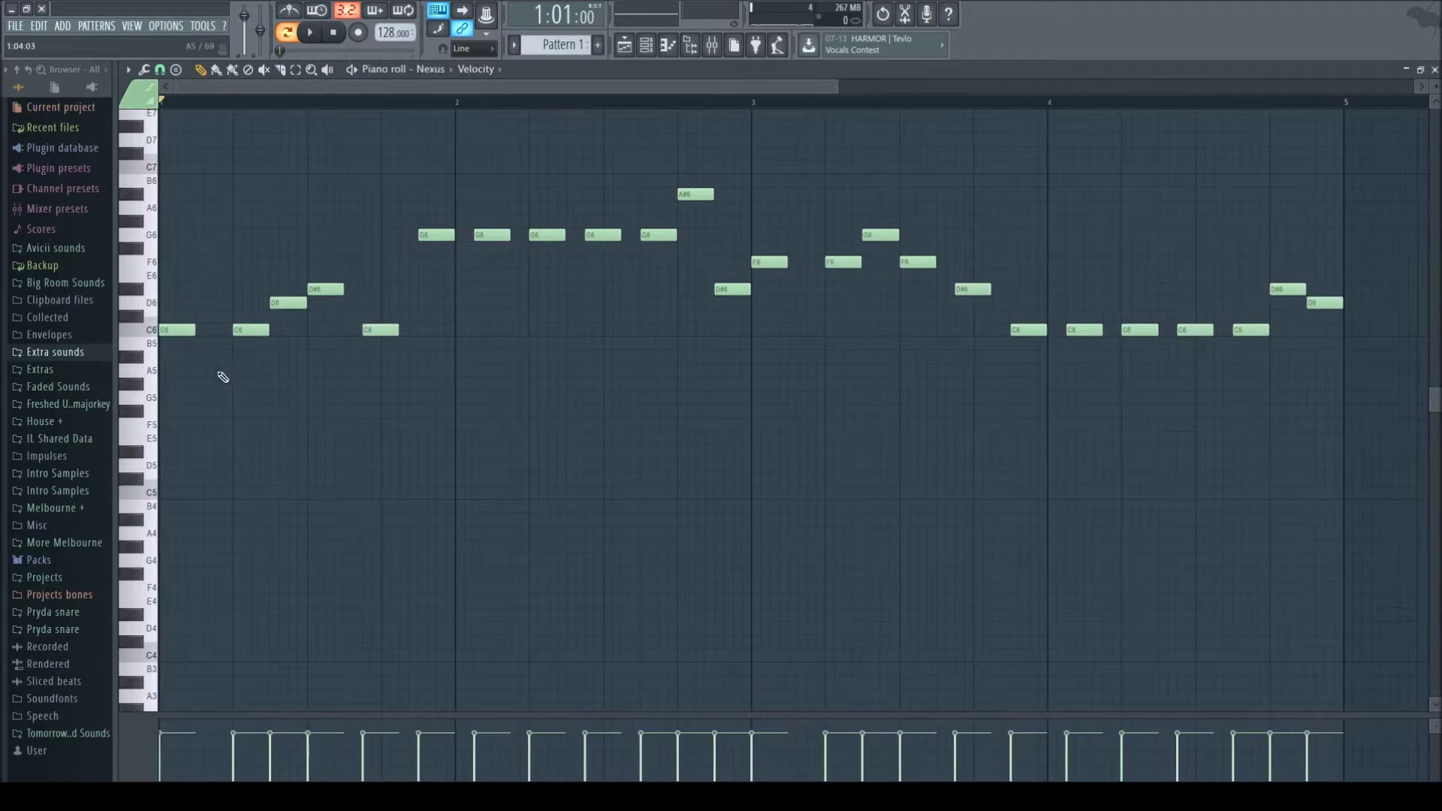
pyautogui.scroll(-1, 211, 385)
pyautogui.click(174, 357)
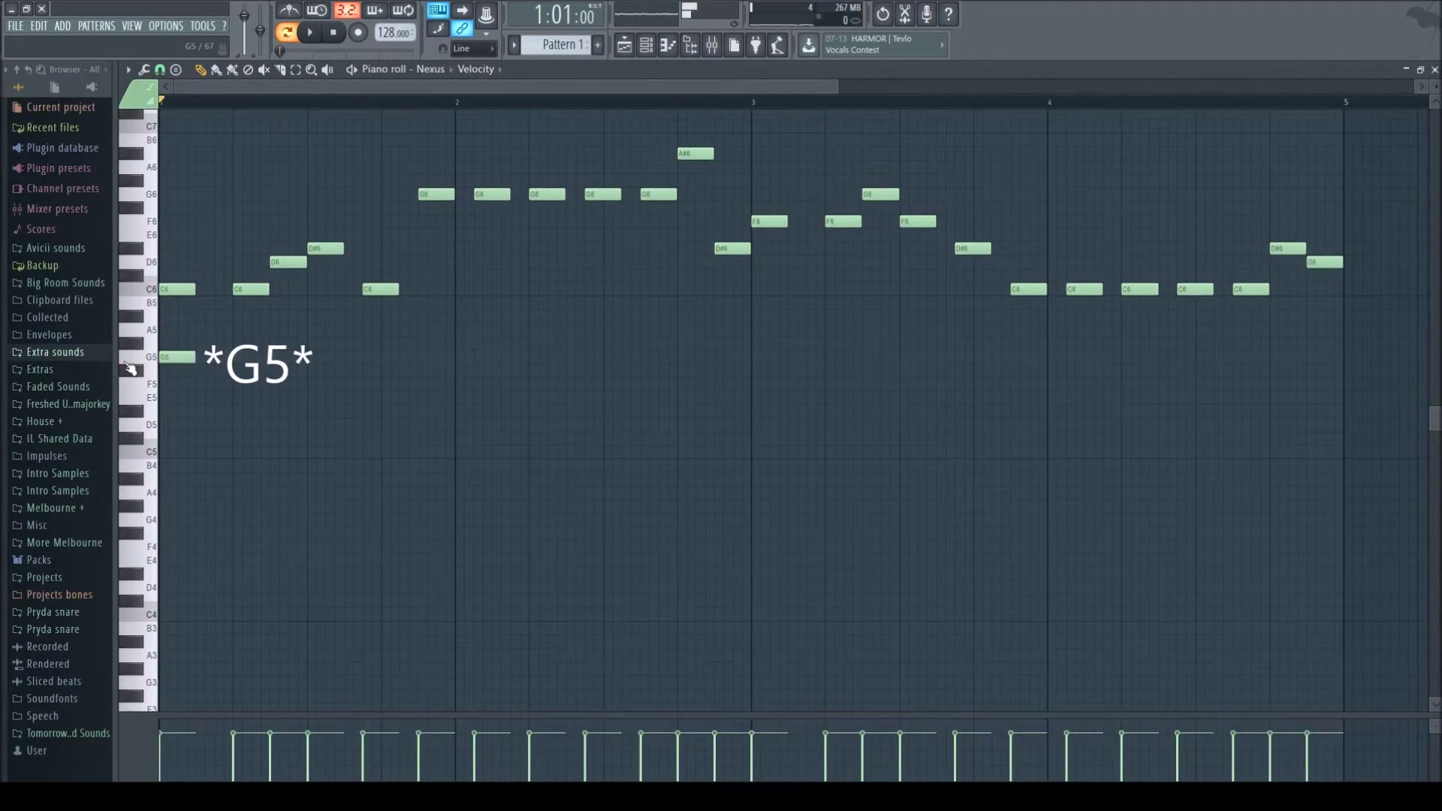
pyautogui.click(180, 411)
pyautogui.click(185, 451)
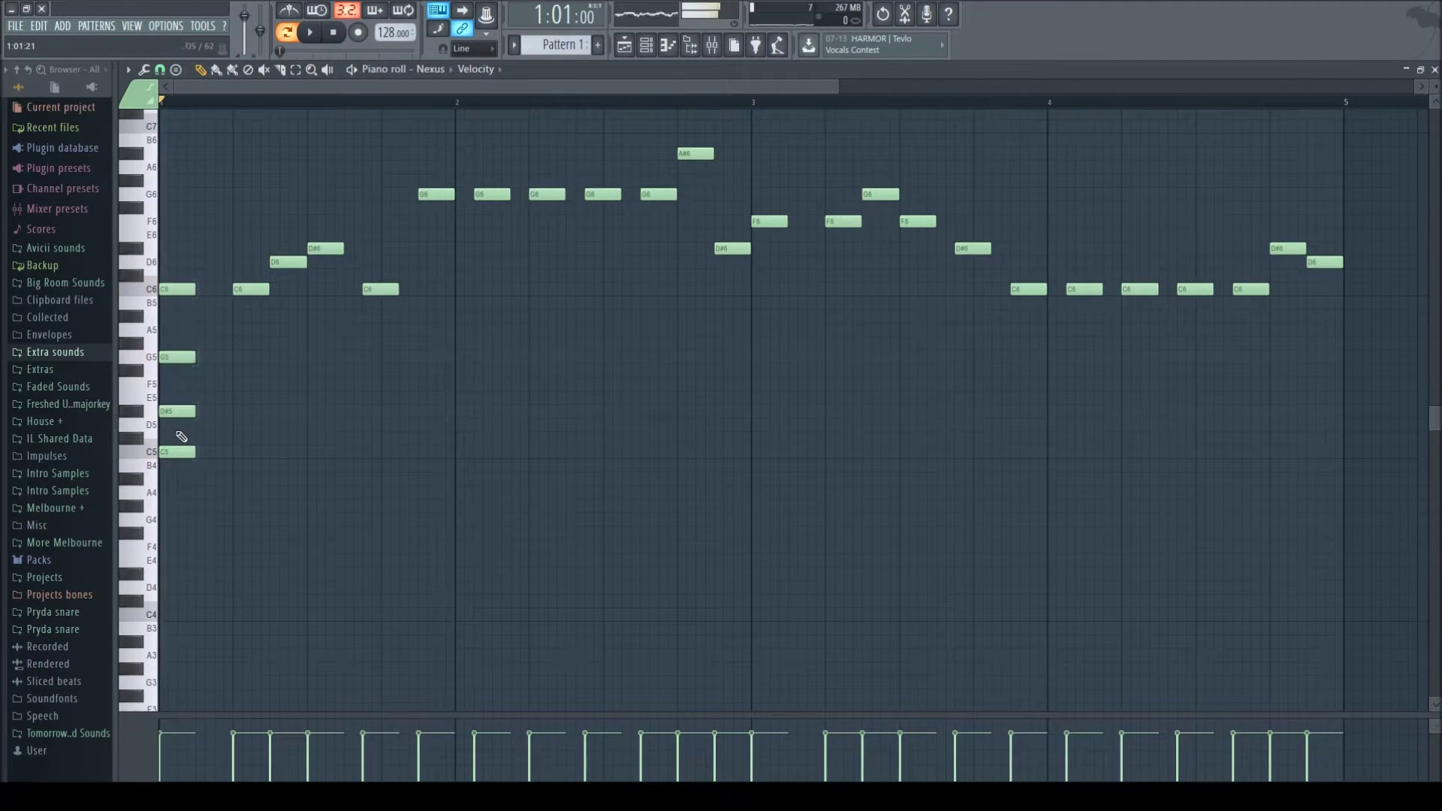
# Copy the C5, D#5, G5 chord beneath the other four low melody notes in bar 1, deleting the extra copy under the first G6.
pyautogui.moveTo(229, 467); pyautogui.dragTo(433, 363)
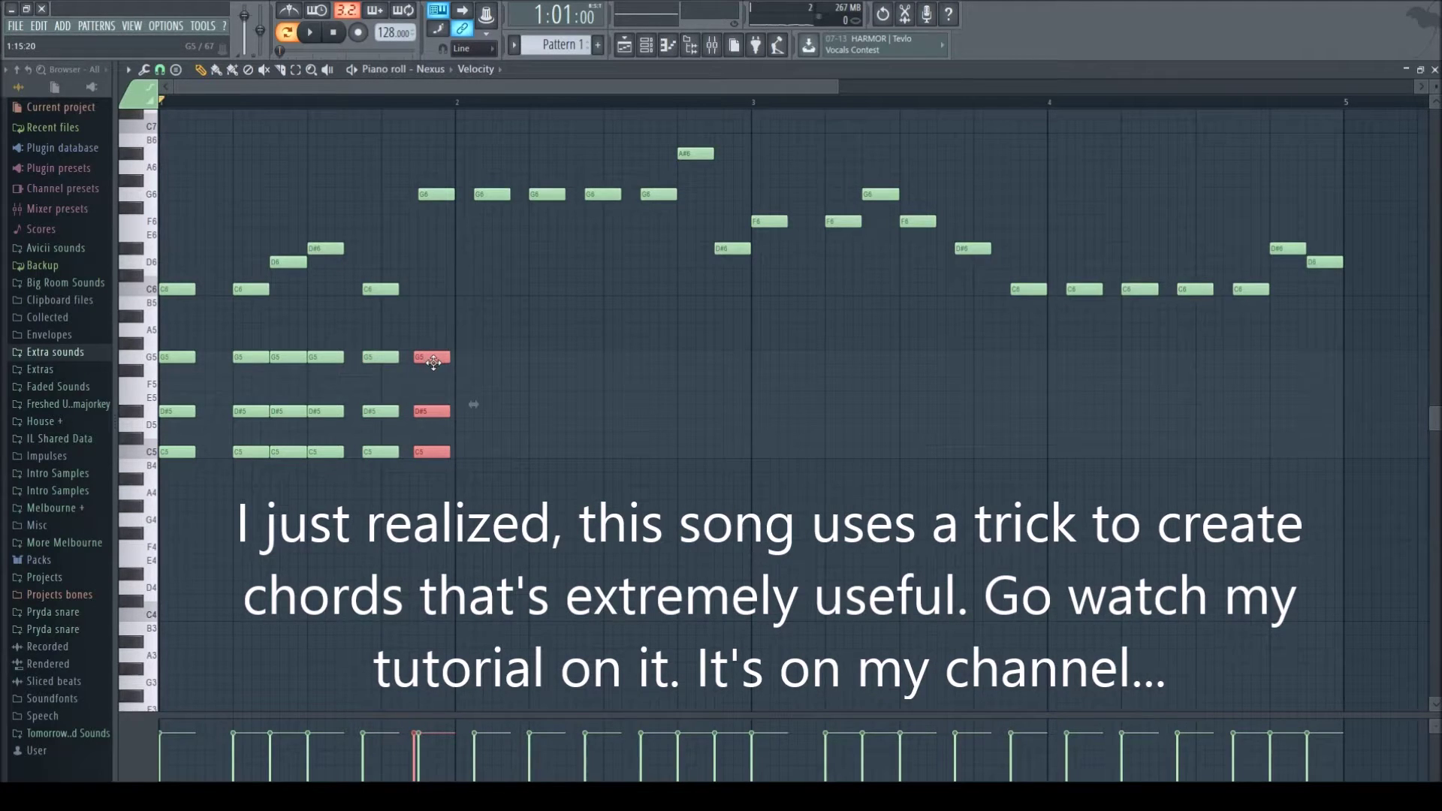
pyautogui.rightClick(433, 359)
pyautogui.rightClick(433, 411)
pyautogui.rightClick(433, 452)
pyautogui.click(427, 316)
pyautogui.rightClick(428, 316)
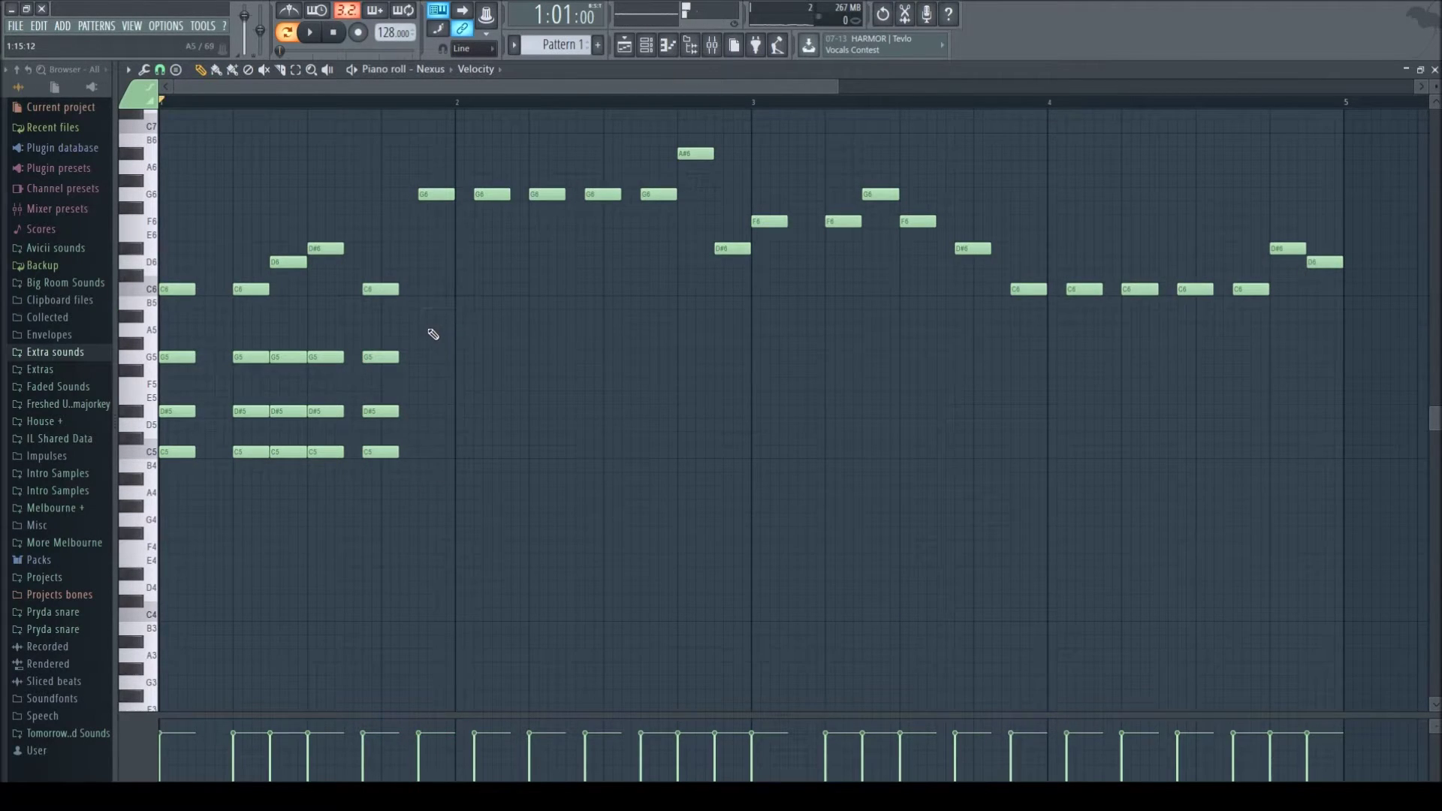
# Place an A#5, G5, D#5 chord beneath the first G6 and copy it under each melody note through the end of bar 2.
pyautogui.click(427, 317)
pyautogui.click(421, 370)
pyautogui.moveTo(420, 382)
pyautogui.mouseDown()
pyautogui.moveTo(420, 368)
pyautogui.moveTo(428, 420)
pyautogui.mouseUp()
pyautogui.click(422, 408)
pyautogui.moveTo(481, 487); pyautogui.dragTo(736, 325)
# Place A#5 and F5 beneath the F6 at the start of bar 3 and copy the pair under the following notes through D#6.
pyautogui.click(760, 318)
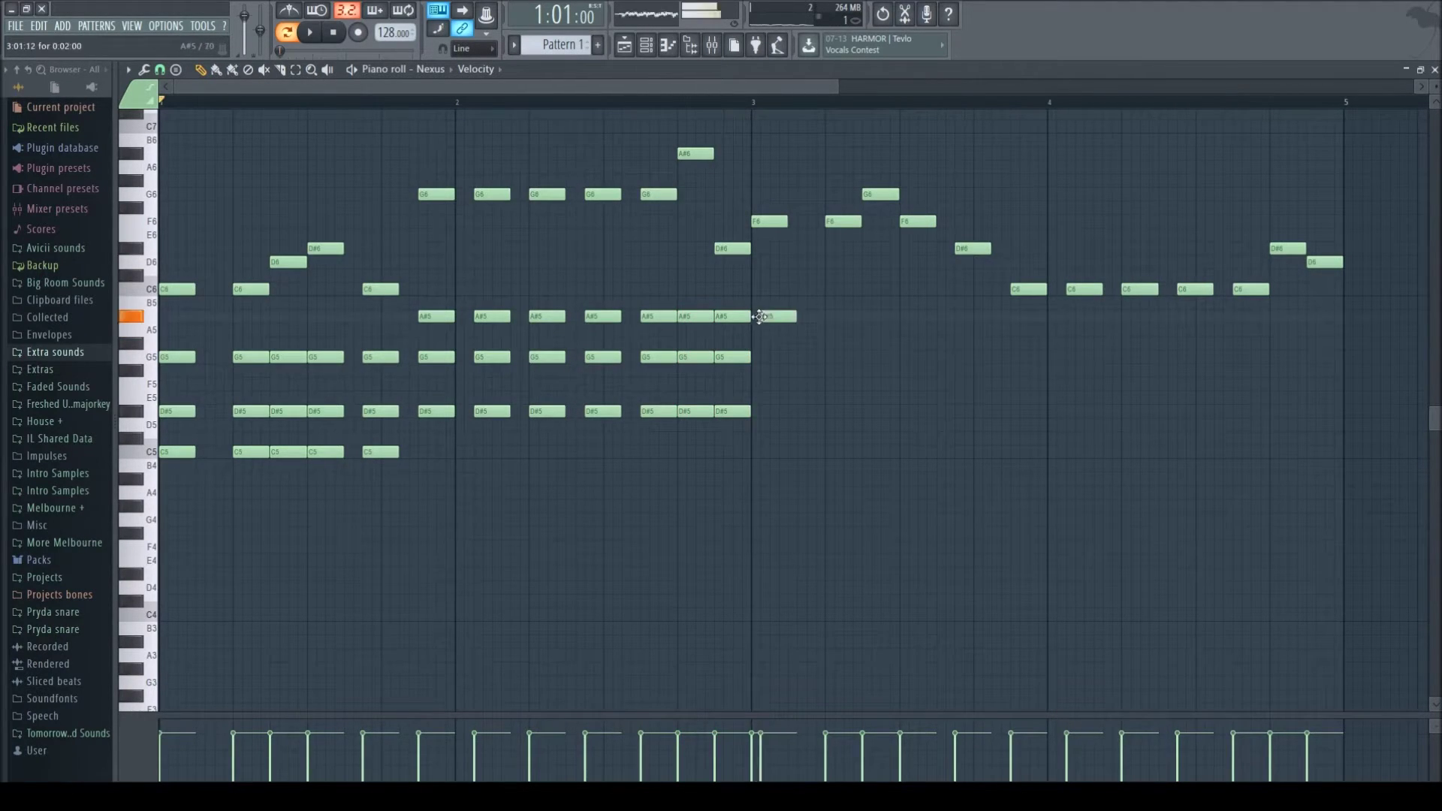
pyautogui.click(760, 397)
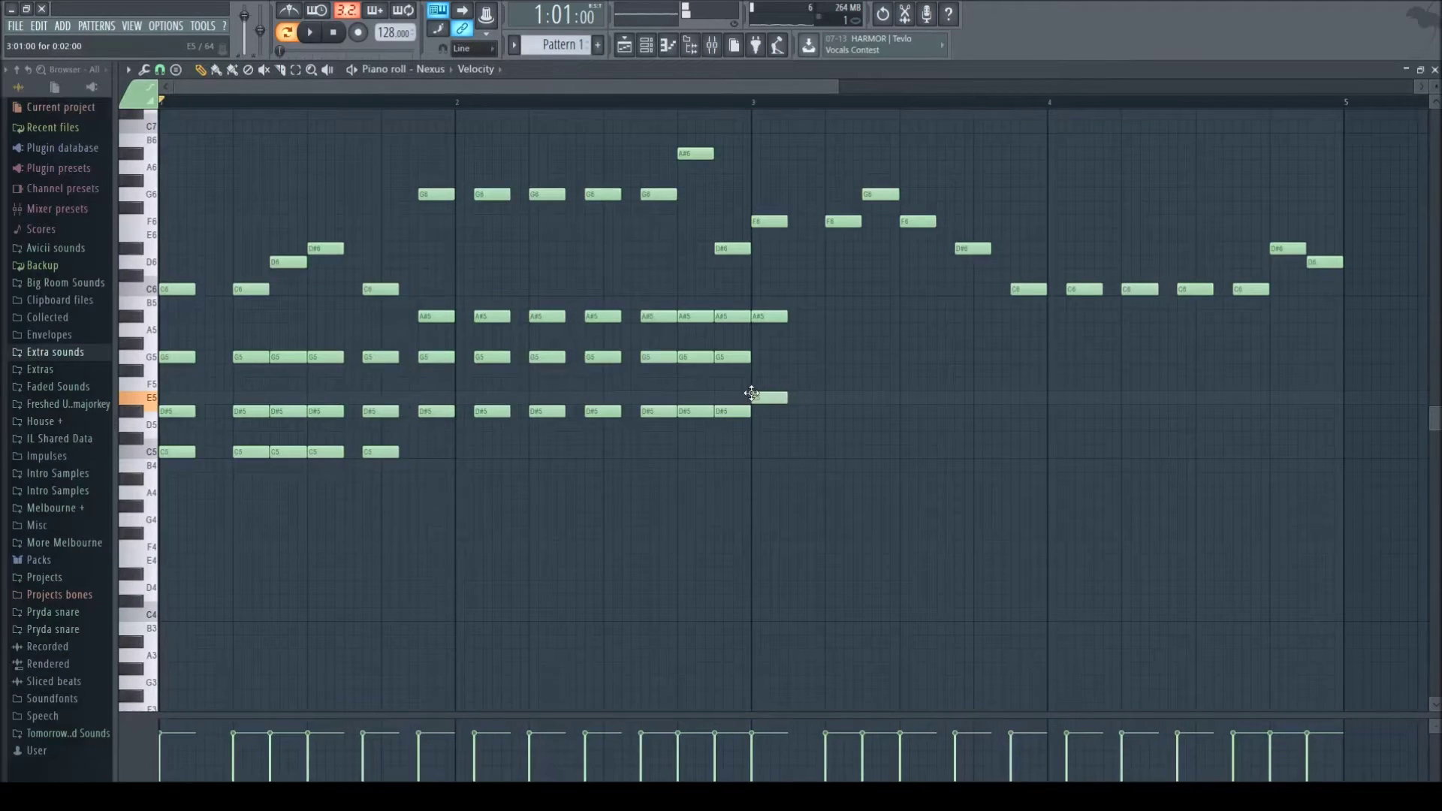
pyautogui.moveTo(767, 451); pyautogui.dragTo(776, 317)
pyautogui.click(802, 412)
pyautogui.rightClick(807, 410)
pyautogui.click(772, 385)
pyautogui.rightClick(771, 386)
pyautogui.moveTo(767, 398); pyautogui.dragTo(966, 315)
pyautogui.keyDown('alt'); pyautogui.rightClick(767, 364); pyautogui.keyUp('alt')
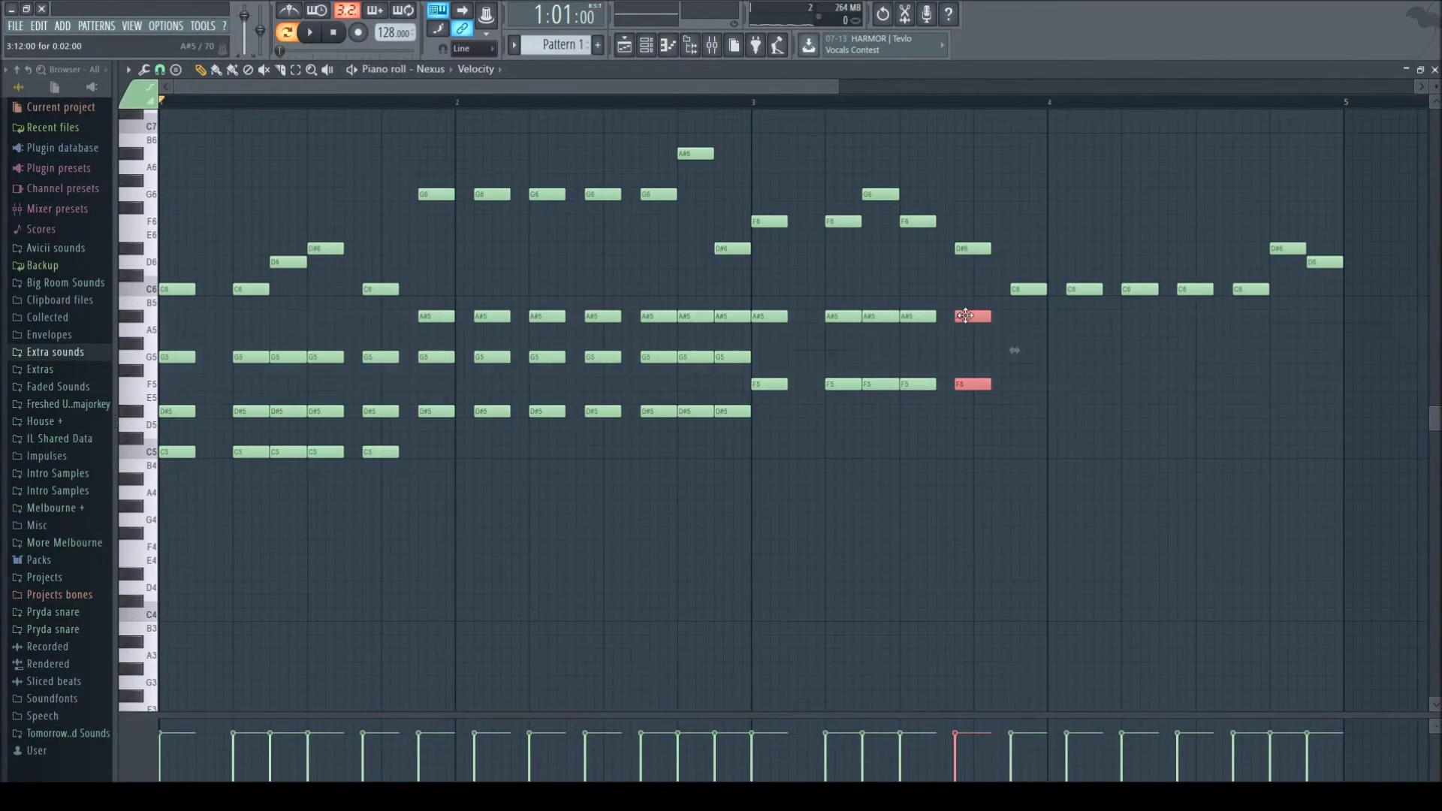
# Add A5 and F5 beneath the C6 at the end of bar 3 and copy them under the next three C6 notes.
pyautogui.click(1041, 316)
pyautogui.click(1028, 356)
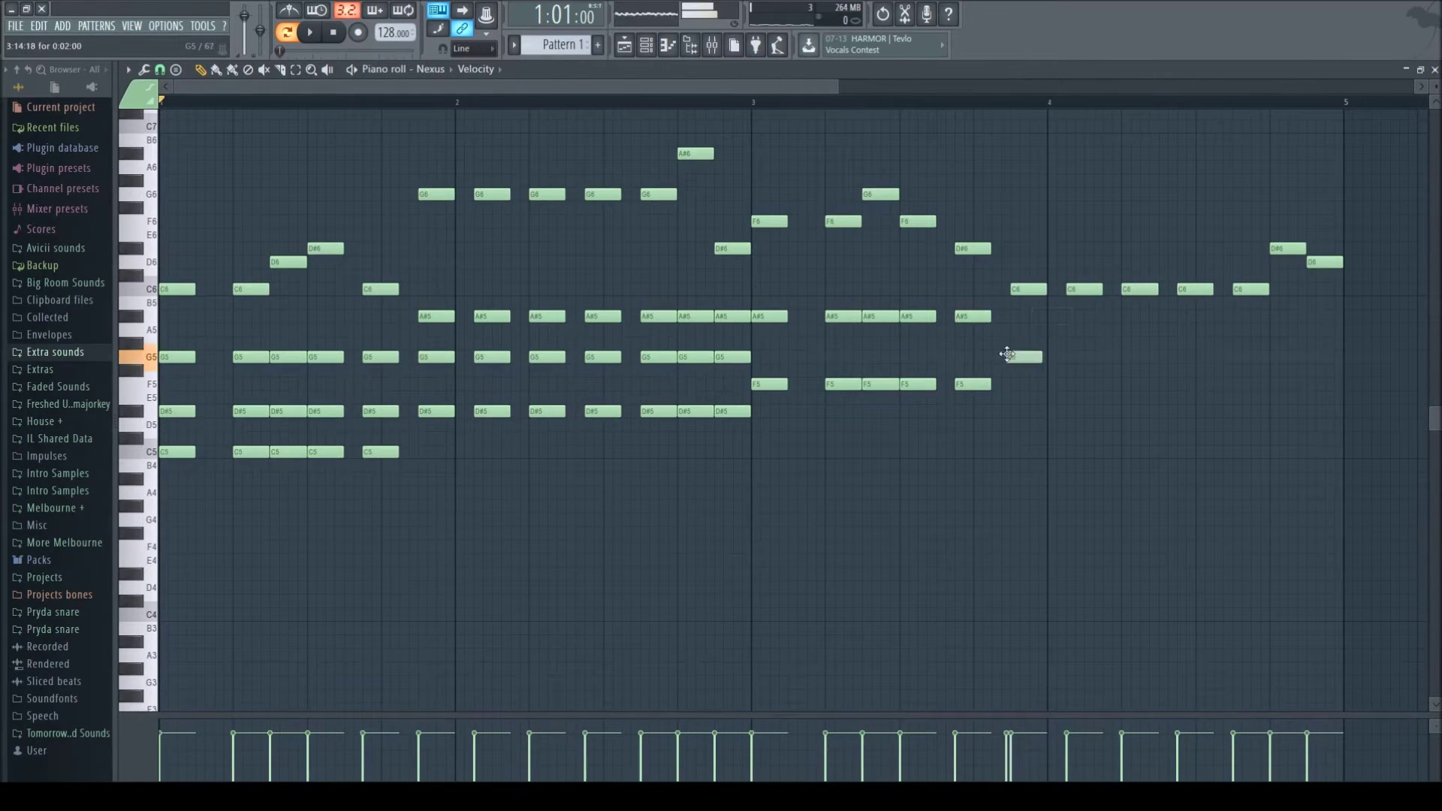
pyautogui.moveTo(1028, 356); pyautogui.dragTo(1030, 329)
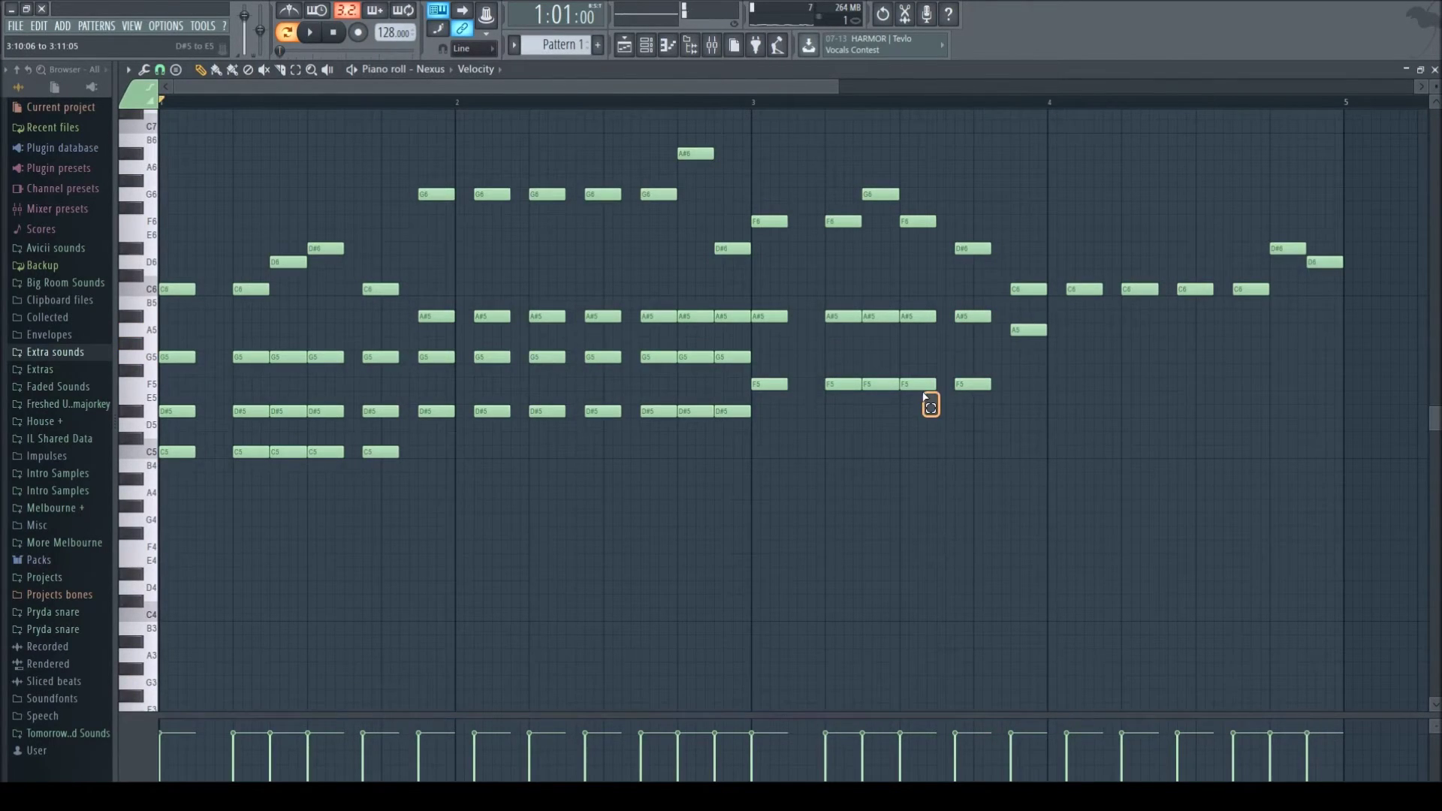
pyautogui.moveTo(1003, 408); pyautogui.dragTo(976, 410)
pyautogui.moveTo(621, 443); pyautogui.dragTo(1034, 384)
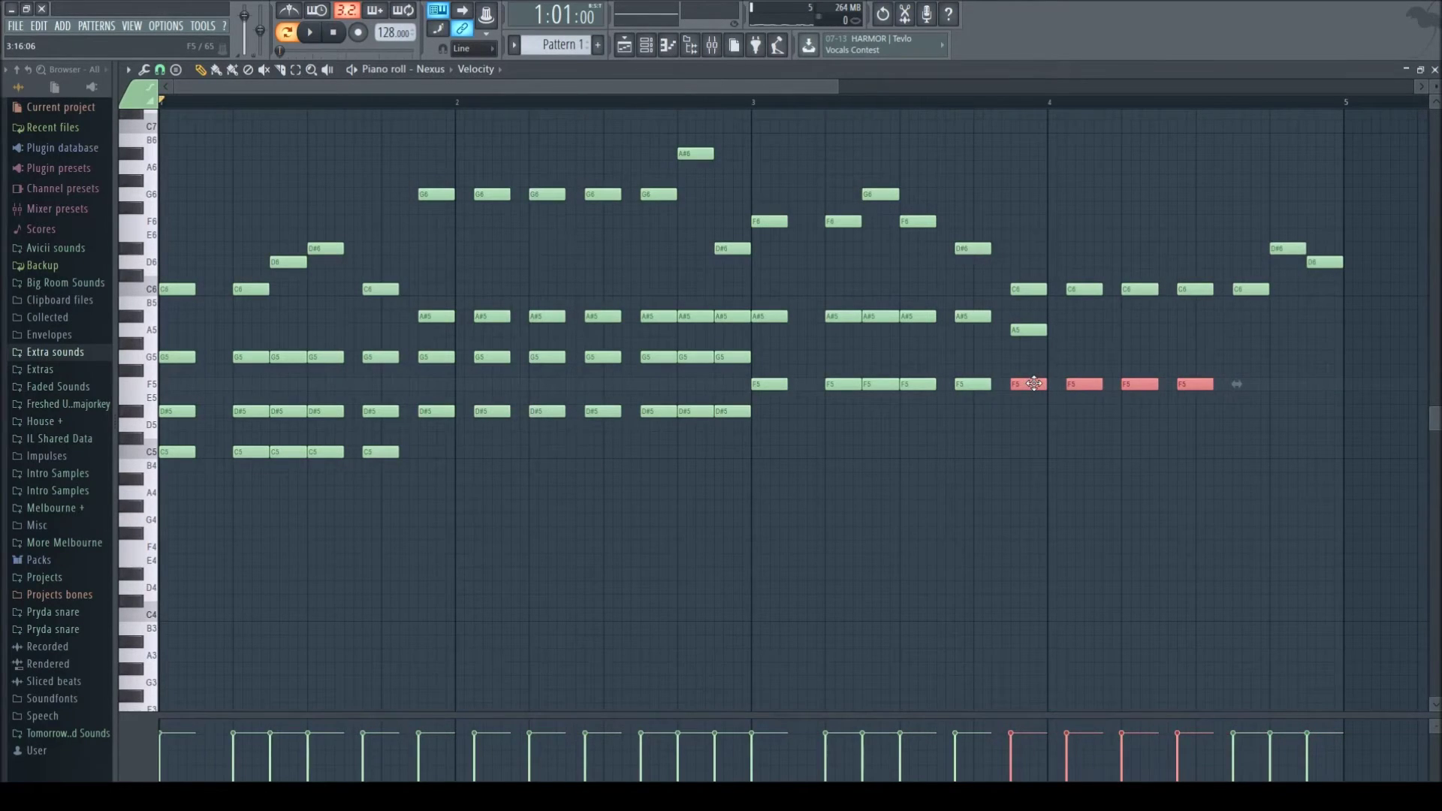
pyautogui.moveTo(1265, 412); pyautogui.dragTo(1087, 323)
# Place A5 and F5 beneath the last C6, D#6 and D6 melody notes at the end of bar 4.
pyautogui.moveTo(1243, 328); pyautogui.dragTo(1241, 330)
pyautogui.click(1243, 329)
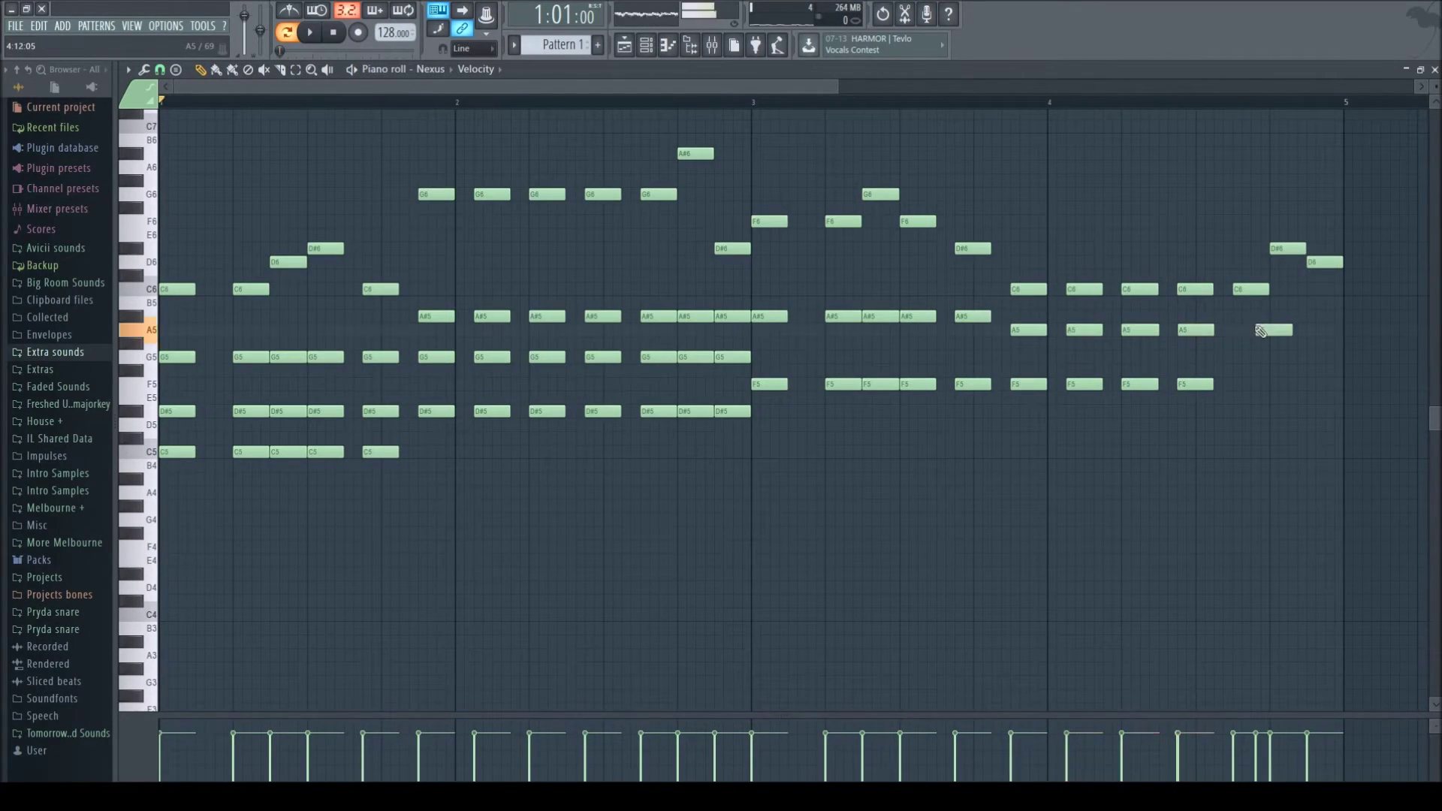
pyautogui.moveTo(1266, 336); pyautogui.dragTo(1262, 335)
pyautogui.click(1264, 381)
pyautogui.moveTo(1301, 419); pyautogui.dragTo(1190, 324)
pyautogui.moveTo(1189, 330); pyautogui.dragTo(1285, 328)
pyautogui.moveTo(1346, 314); pyautogui.dragTo(1347, 392)
pyautogui.hotkey('shift', 'Left')
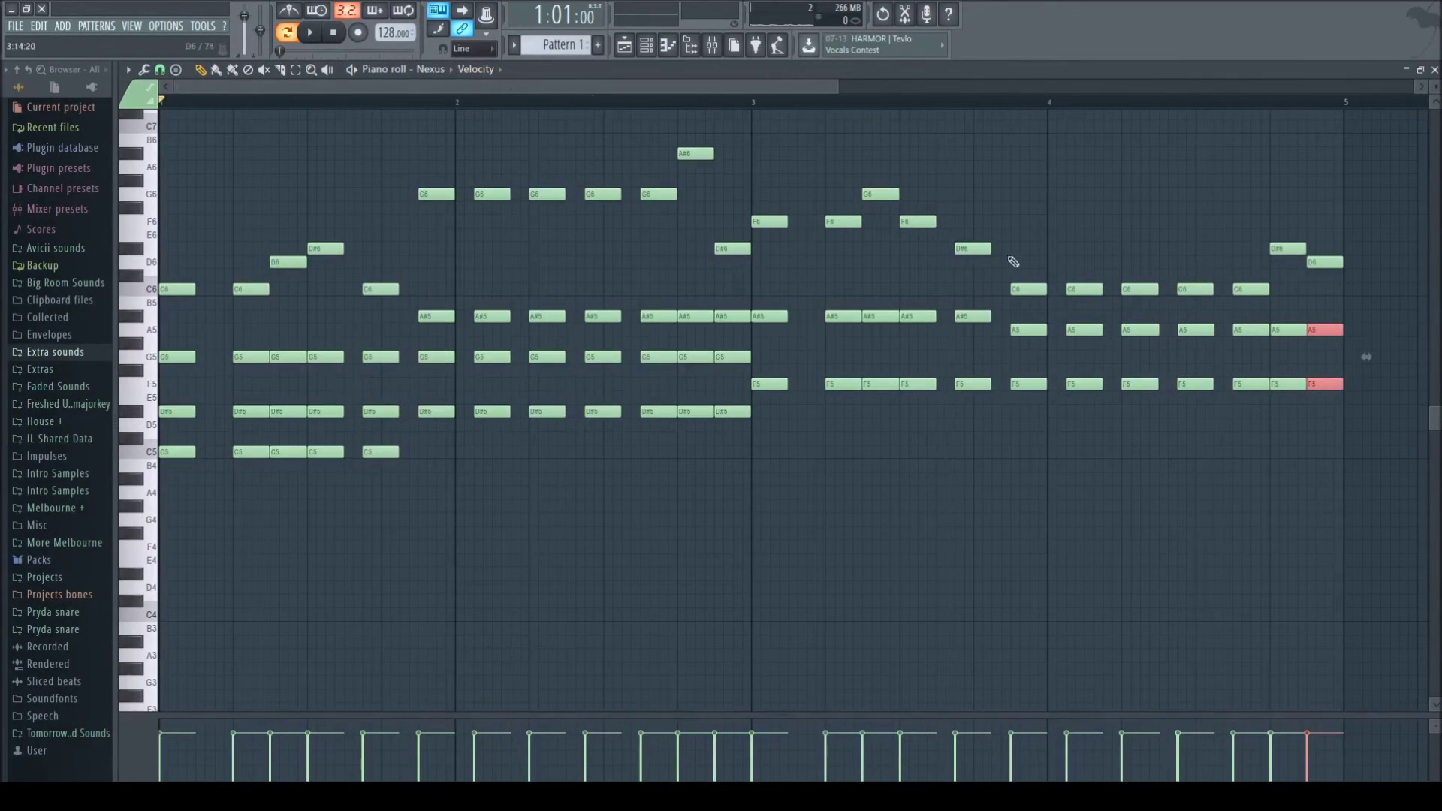
pyautogui.click(1089, 181)
pyautogui.hotkey('ctrl', 'z')
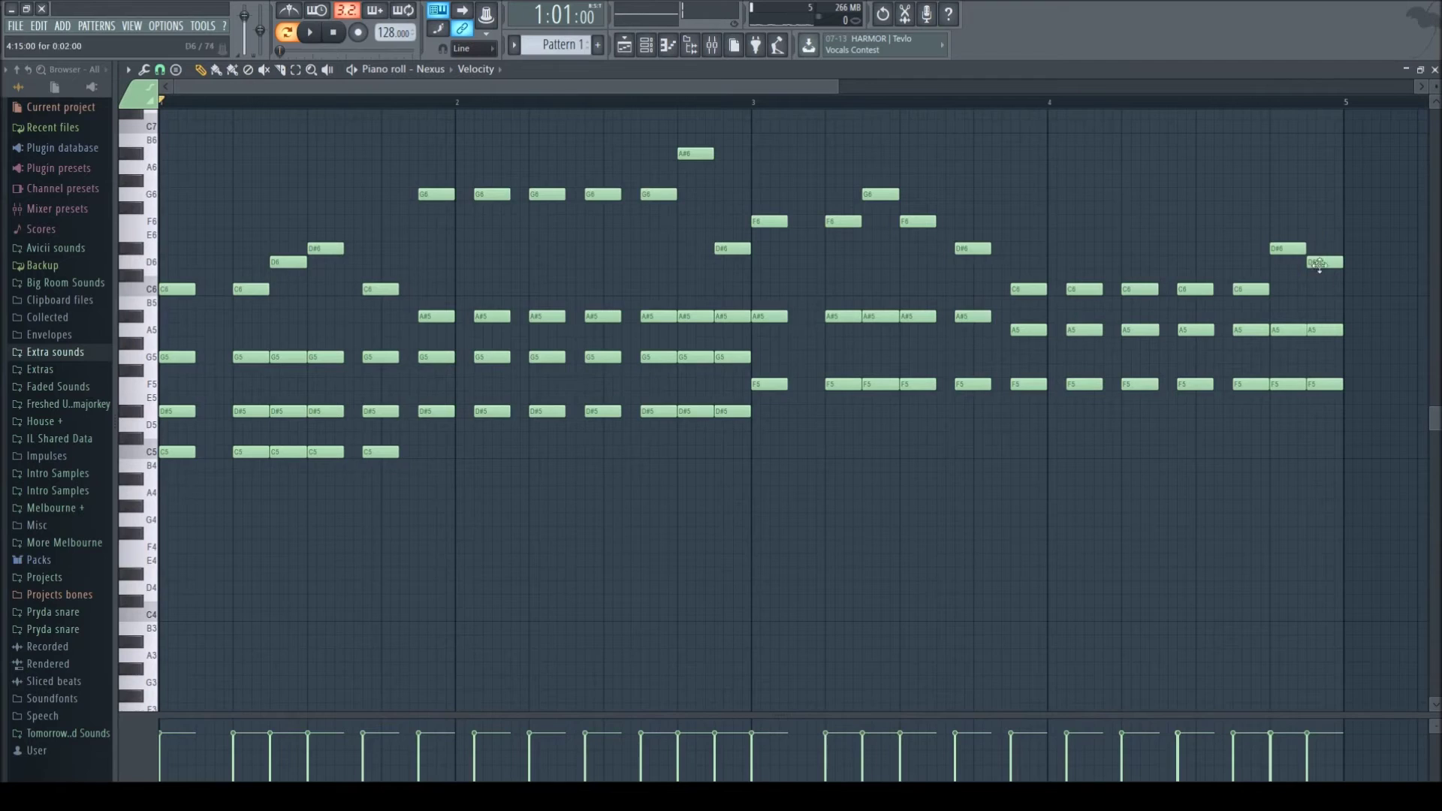
pyautogui.moveTo(1265, 408); pyautogui.dragTo(1260, 306)
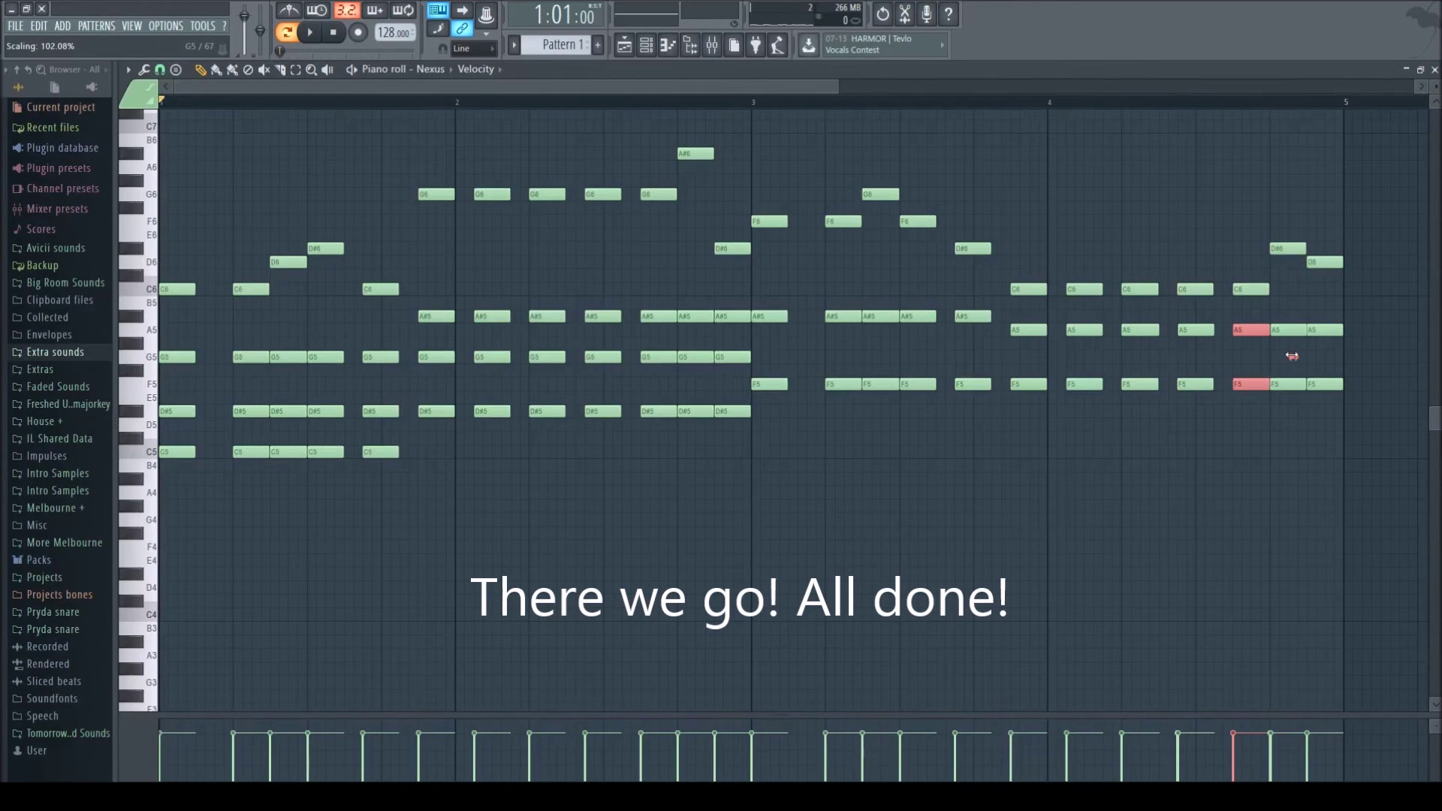
# Play back the complete four-bar melody with its chords.
pyautogui.click(304, 32)
pyautogui.scroll(-3, 370, 116)
pyautogui.click(713, 476)
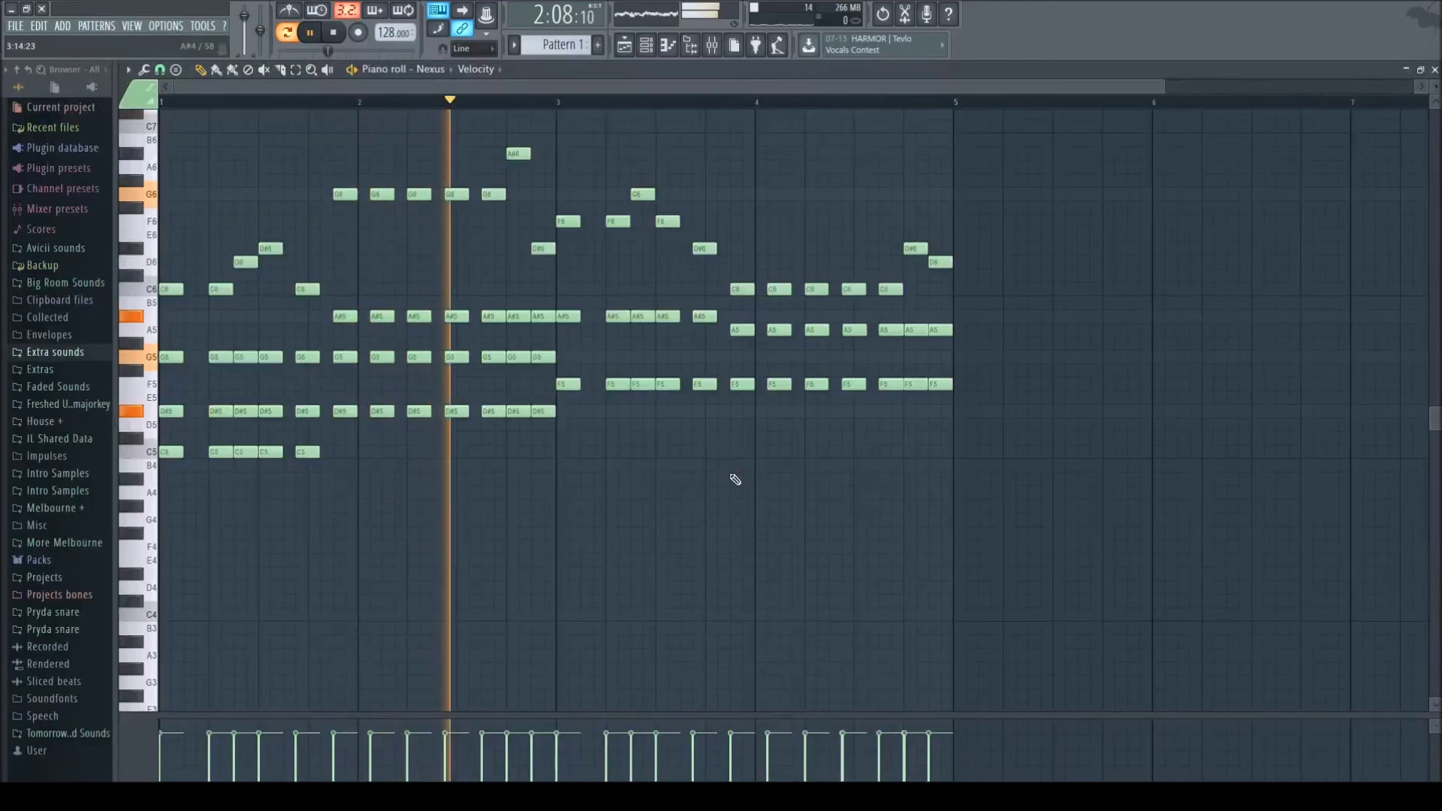
pyautogui.scroll(2, 732, 537)
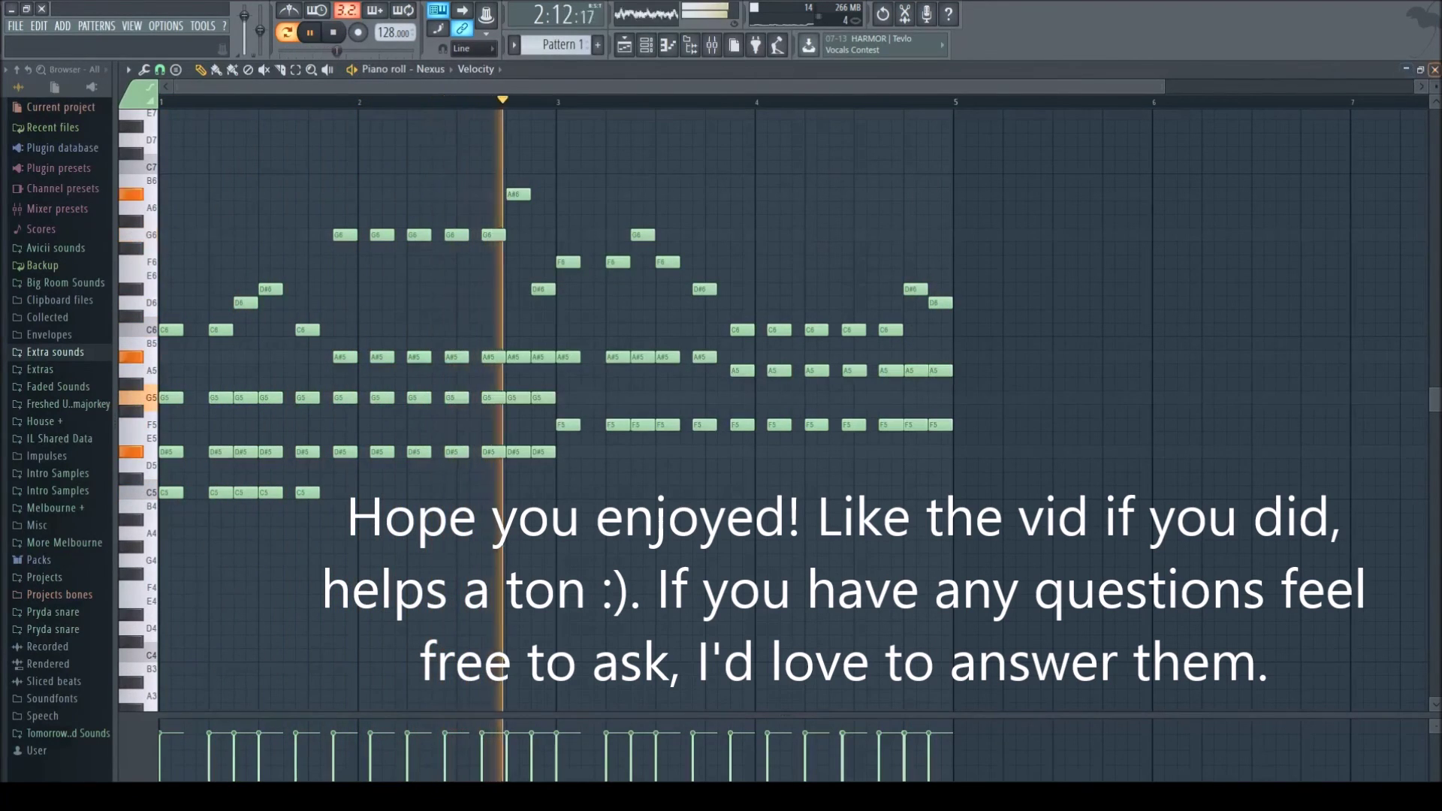
# Close the piano roll and place Pattern 1 on Track 1 at bar 1 of the playlist.
pyautogui.click(1434, 70)
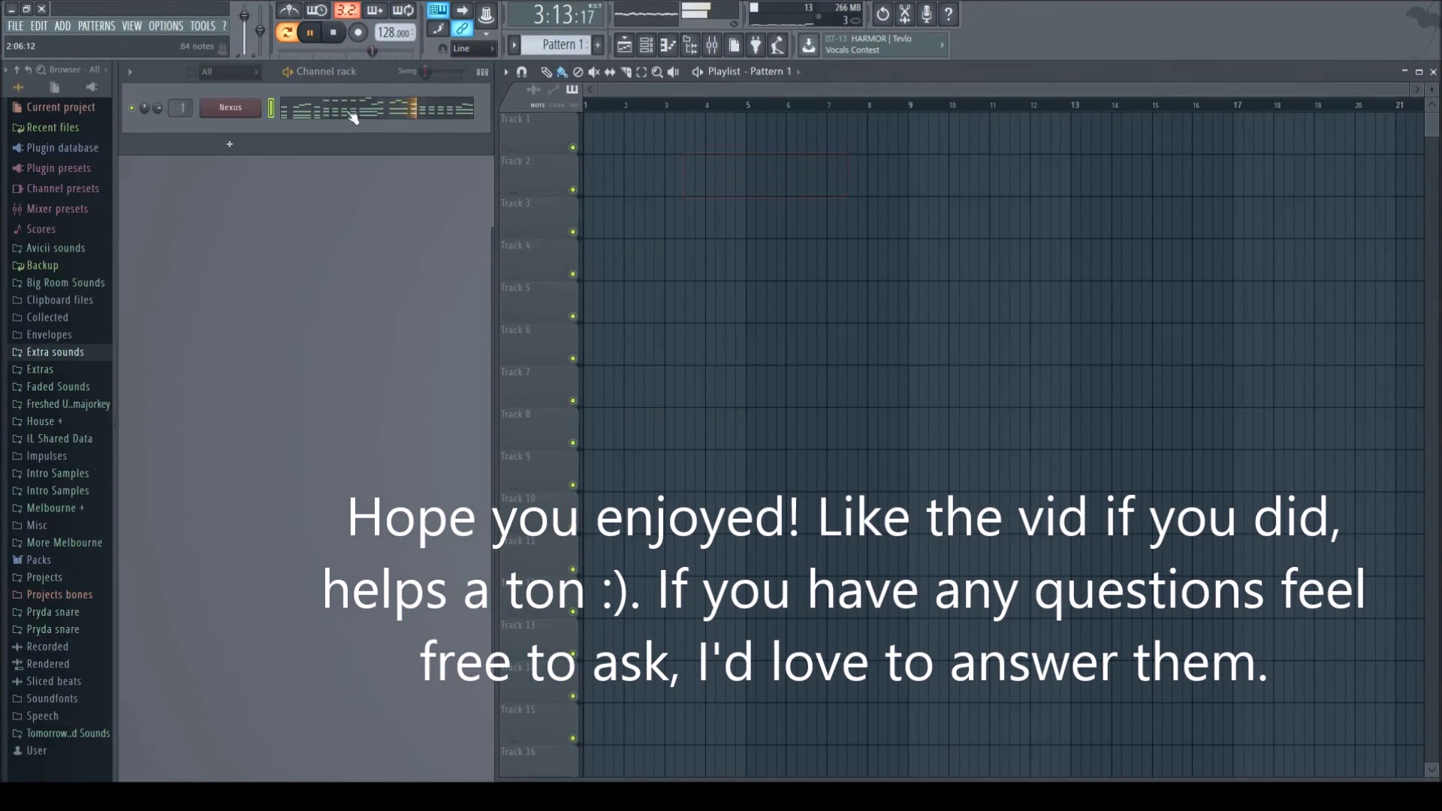
pyautogui.click(617, 137)
pyautogui.moveTo(676, 147); pyautogui.dragTo(644, 148)
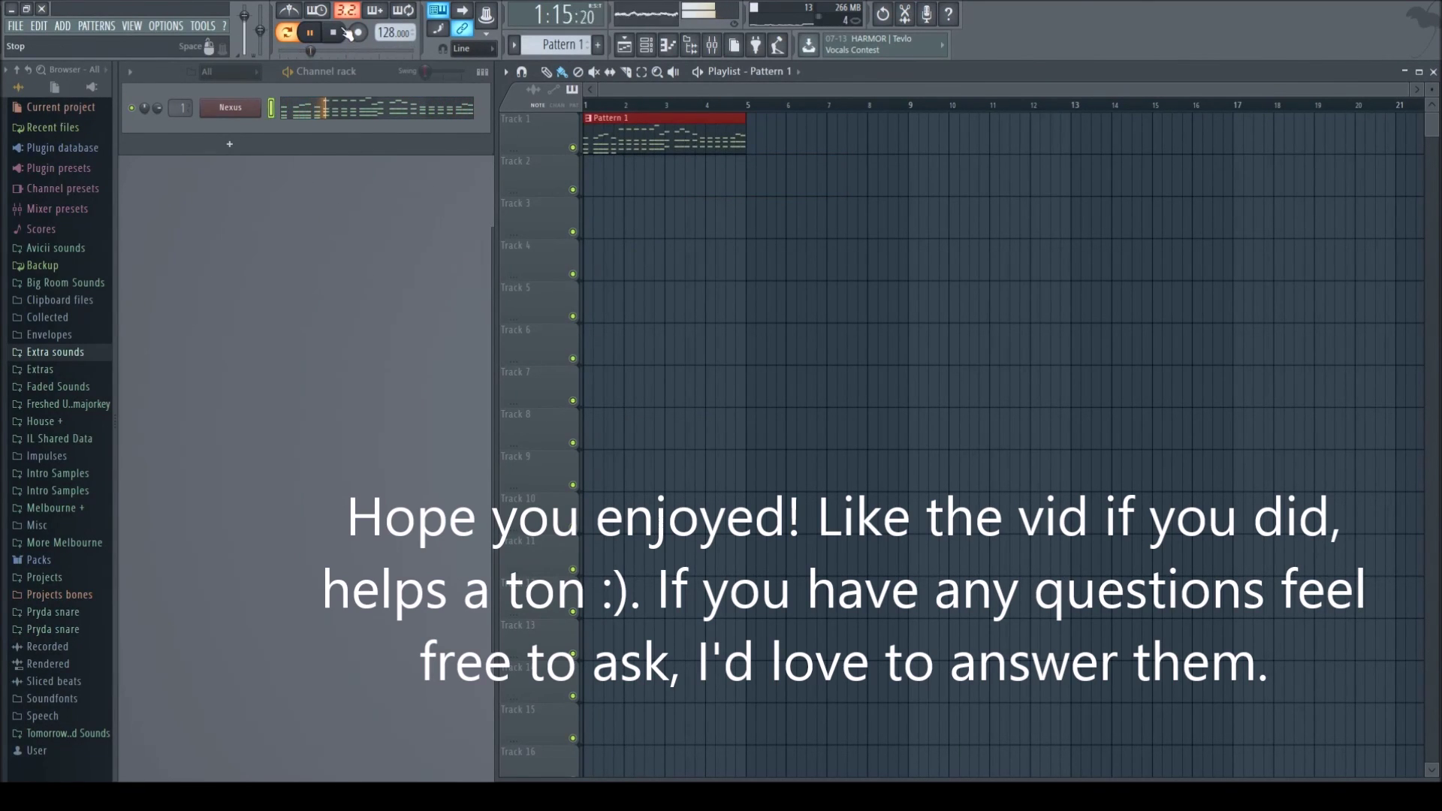